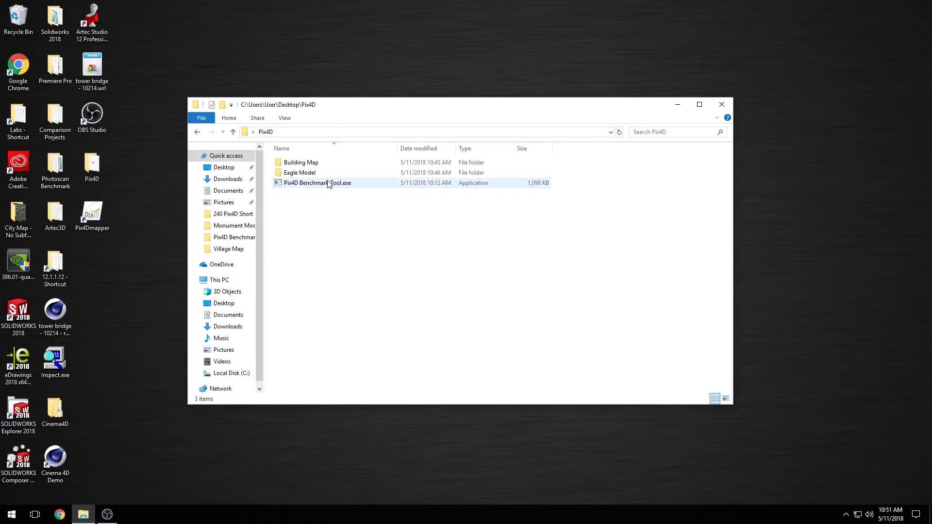
Launch the Pix4D Benchmark Tool, dismiss its welcome, and agree to open the sample datasets website.
double_click(328, 183)
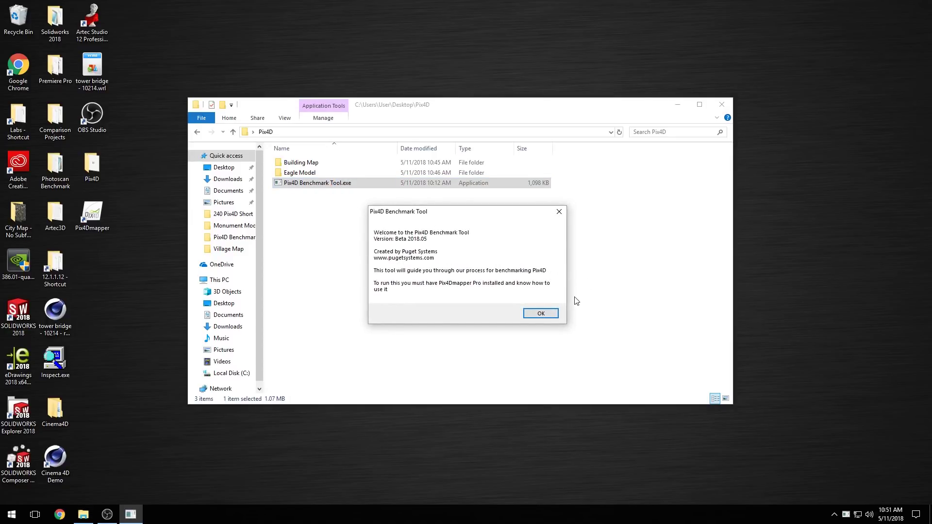
click(540, 314)
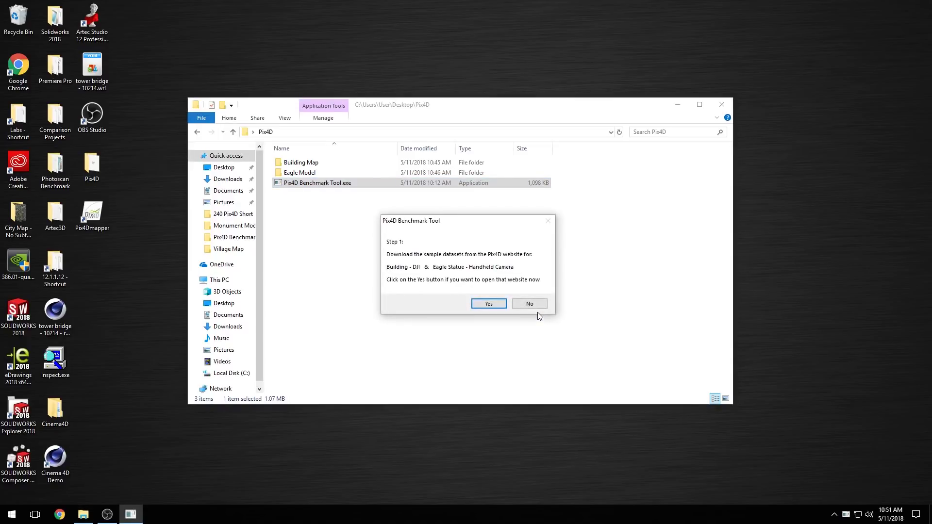
click(487, 305)
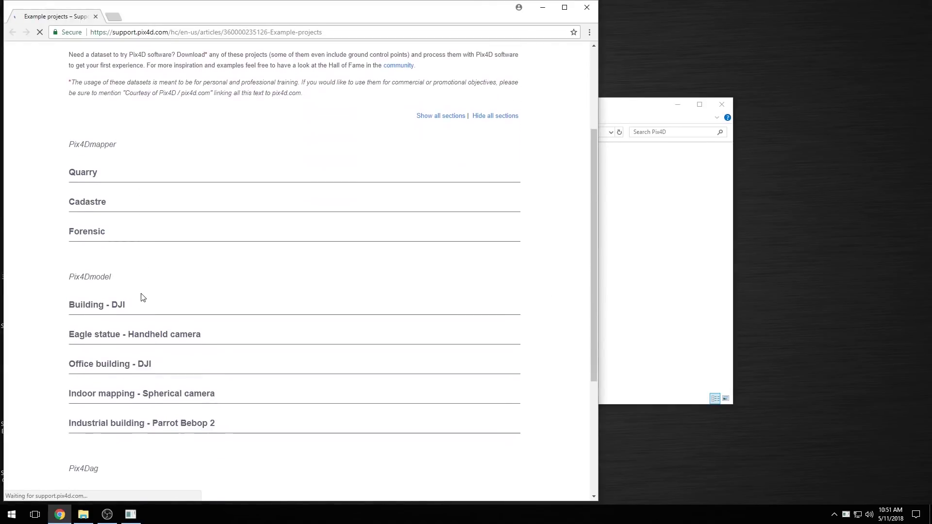
Expand and review the Building - DJI dataset details on the Pix4D examples page.
click(75, 207)
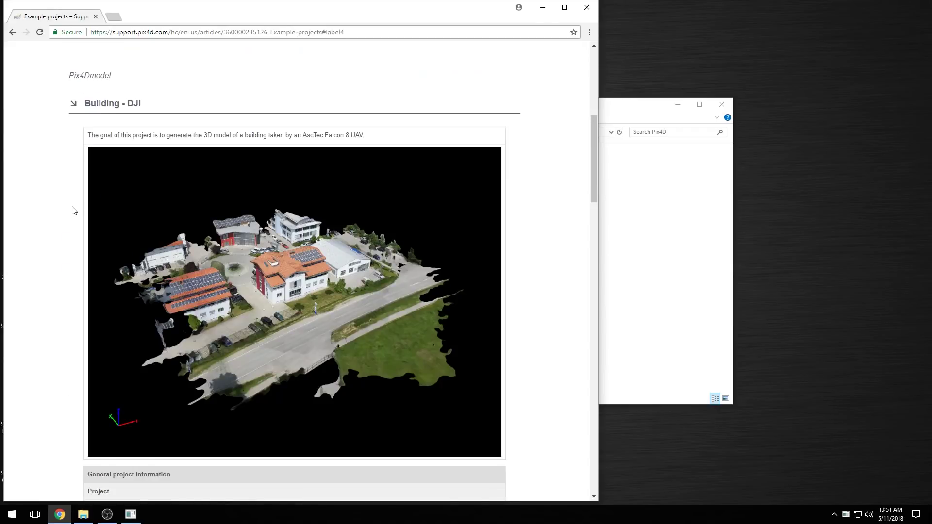
scroll(75, 211, down, 9)
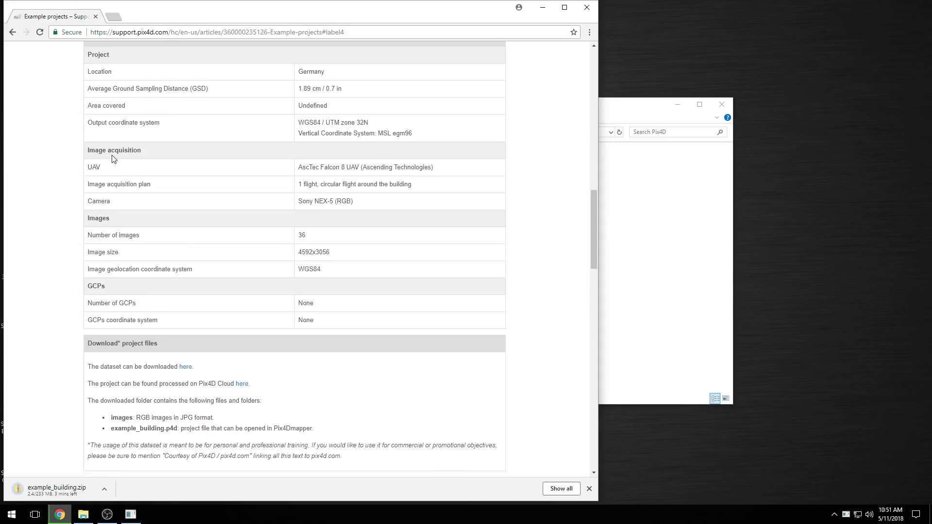
scroll(112, 155, up, 9)
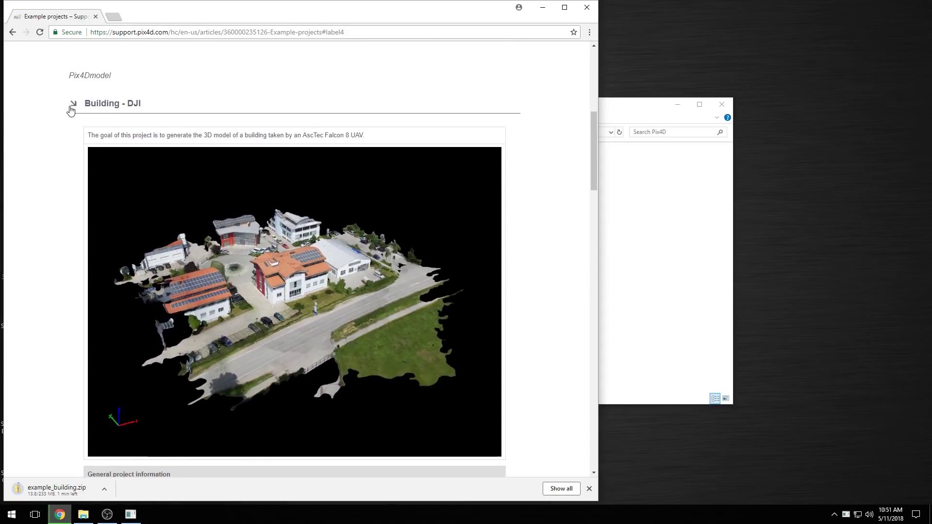
click(72, 107)
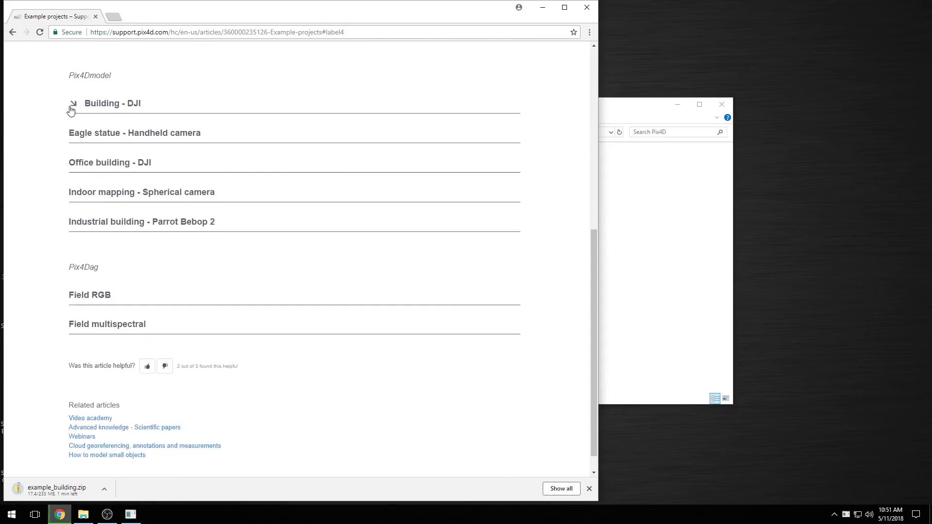
Download the Eagle statue - Handheld camera dataset, then hide the downloads bar and close Chrome.
click(74, 136)
scroll(96, 328, down, 8)
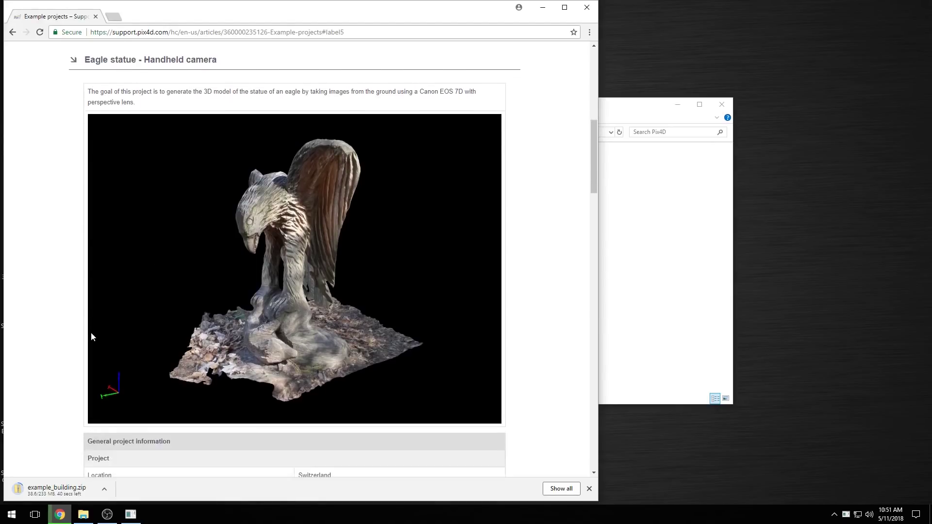
scroll(96, 330, down, 1)
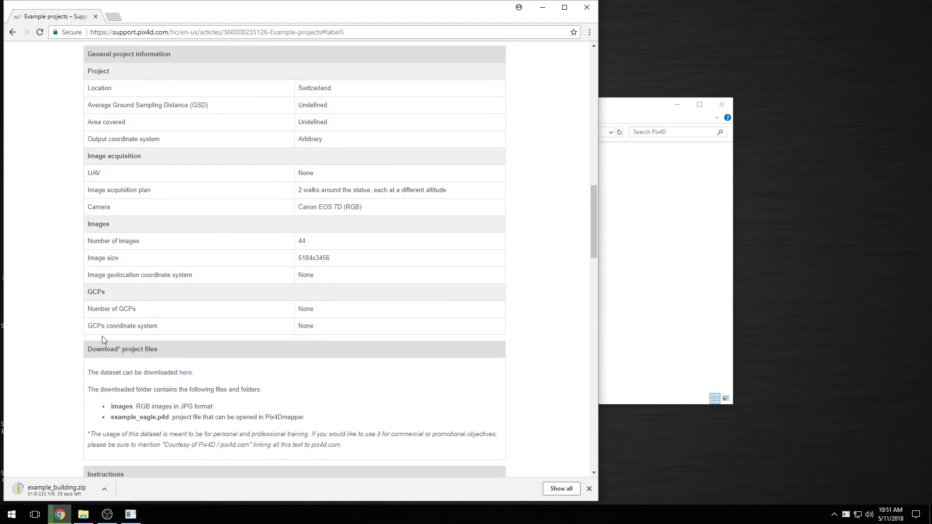
click(183, 377)
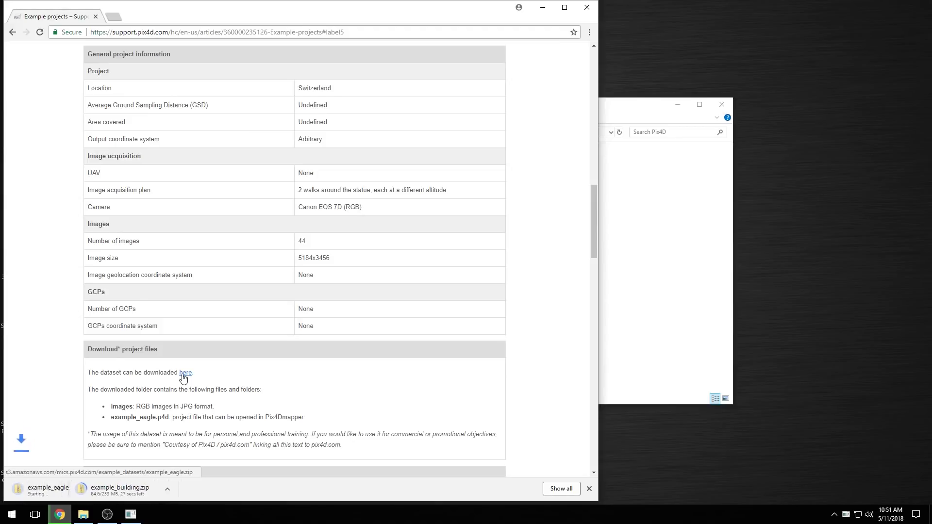
scroll(111, 356, up, 9)
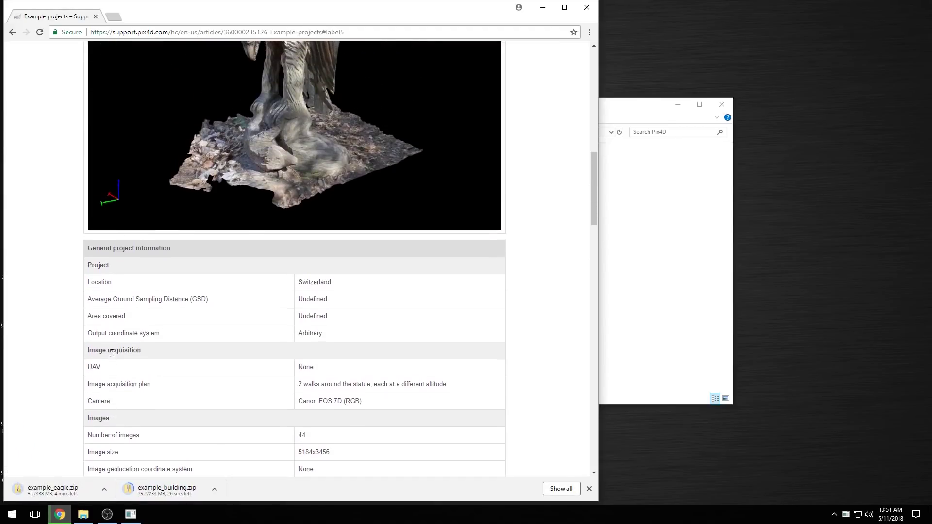
scroll(110, 340, up, 2)
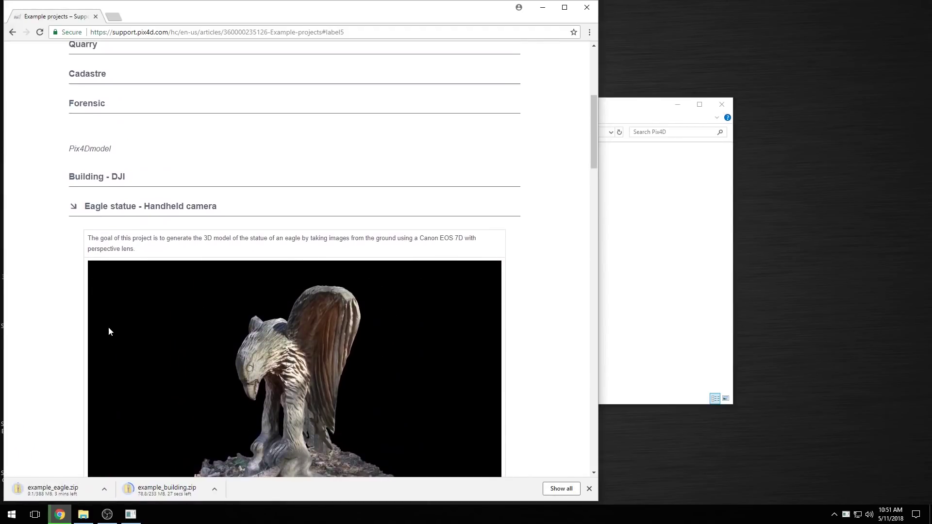
click(74, 208)
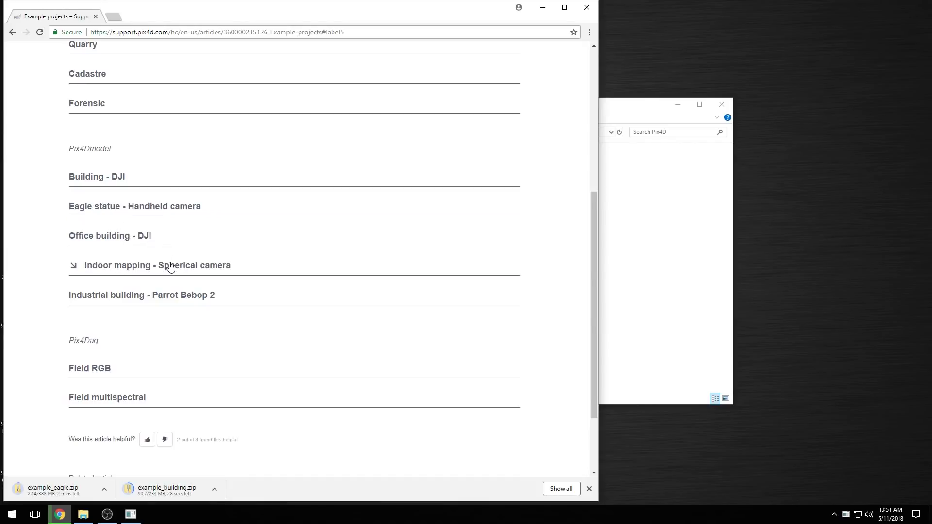
click(589, 488)
click(587, 8)
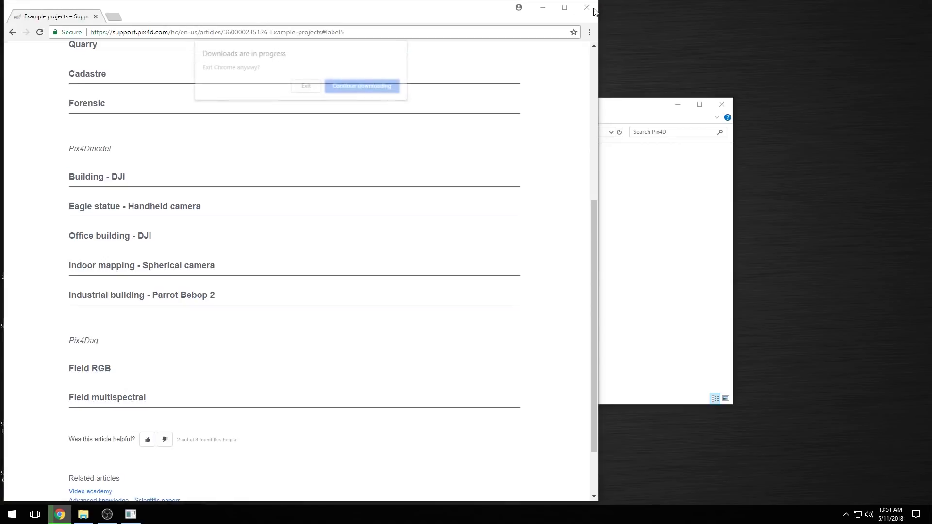
Exit Chrome despite active downloads, acknowledge Step 2, and launch Pix4Dmapper.
click(305, 86)
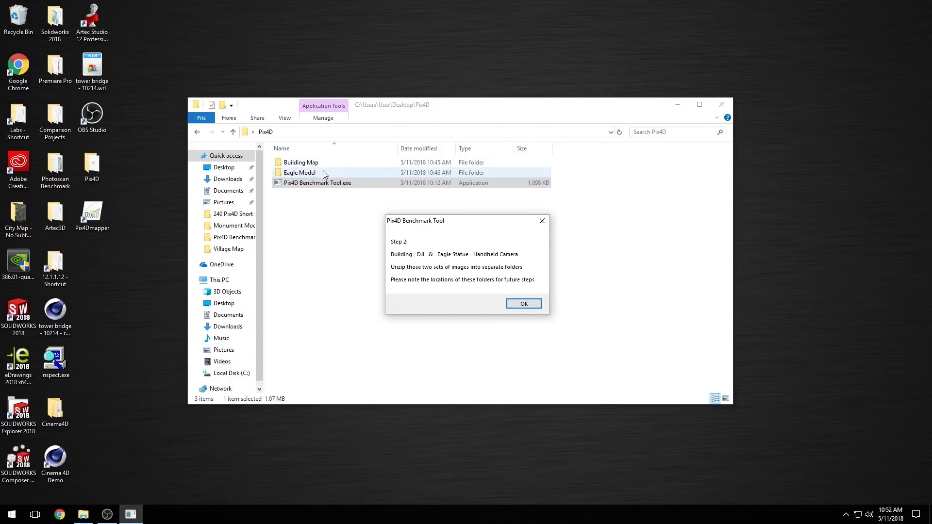
click(524, 304)
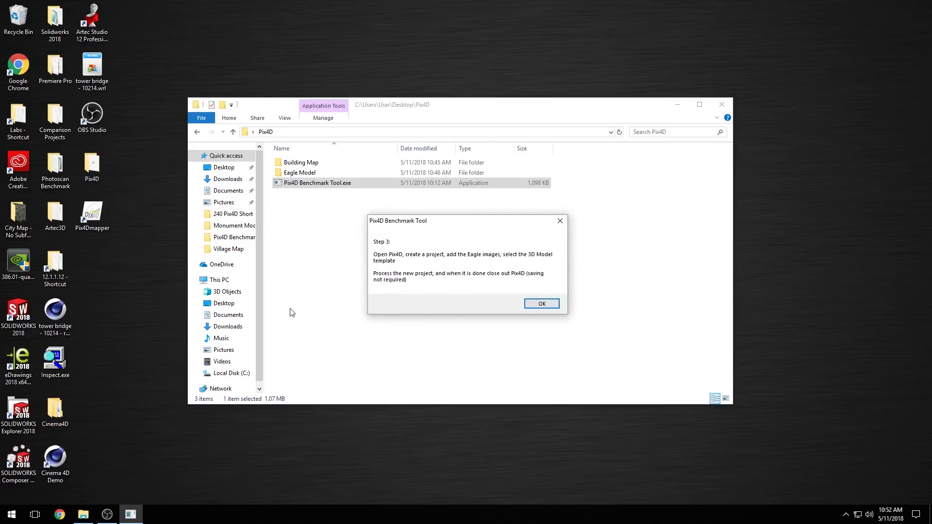
click(87, 211)
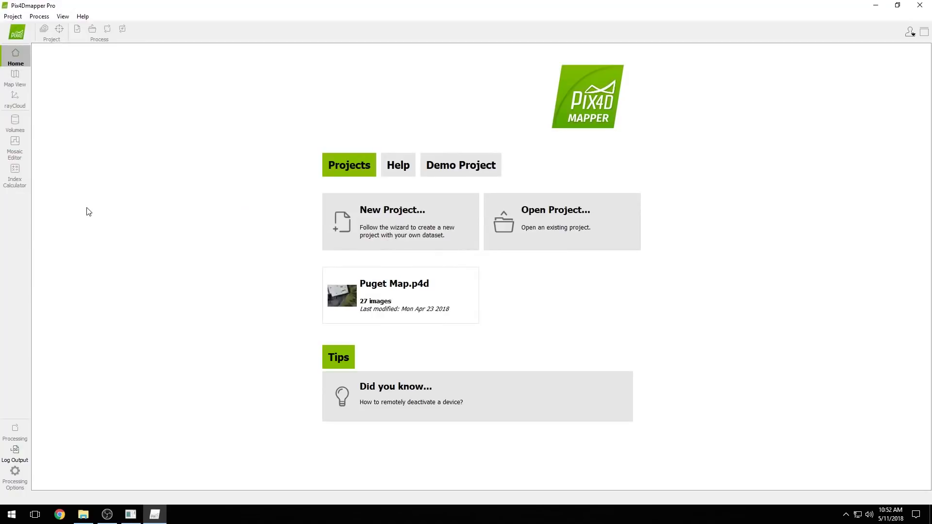
Create a new project named Eagle Model located in Desktop\Pix4D\Eagle Model.
click(384, 223)
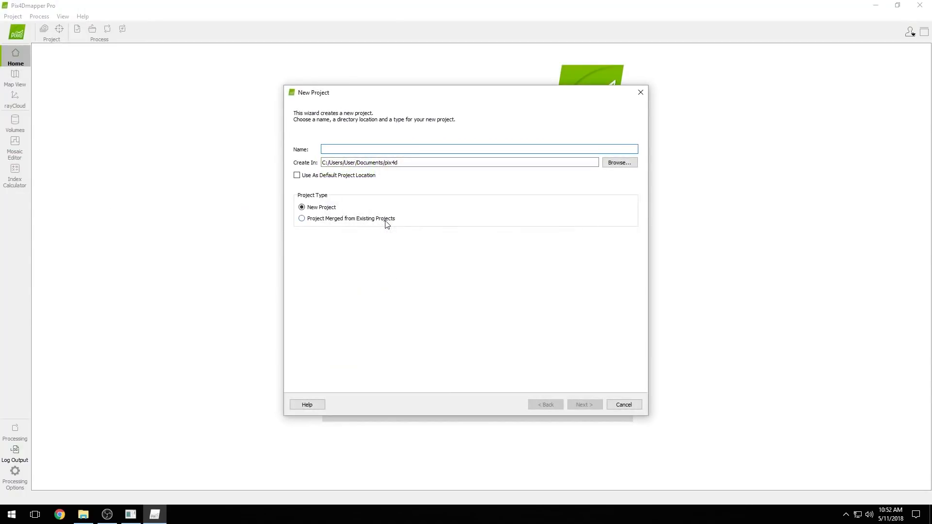
click(616, 163)
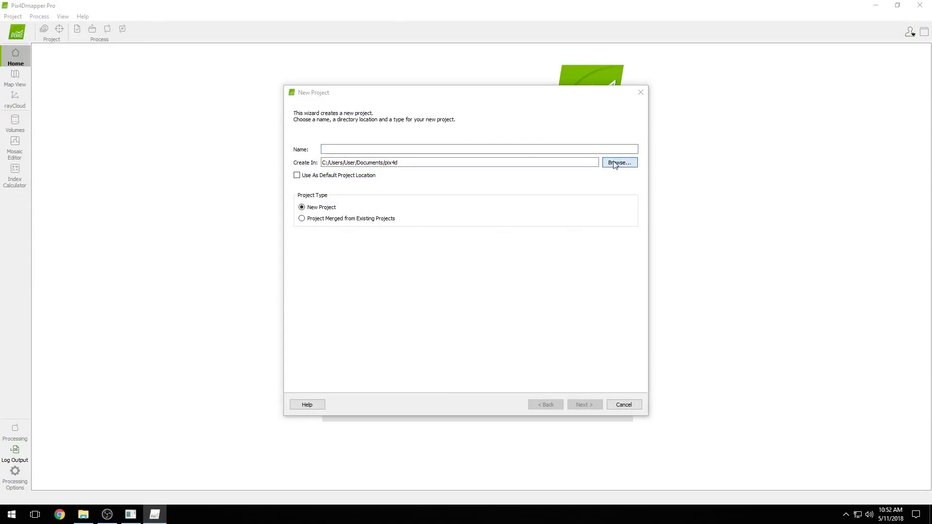
click(323, 241)
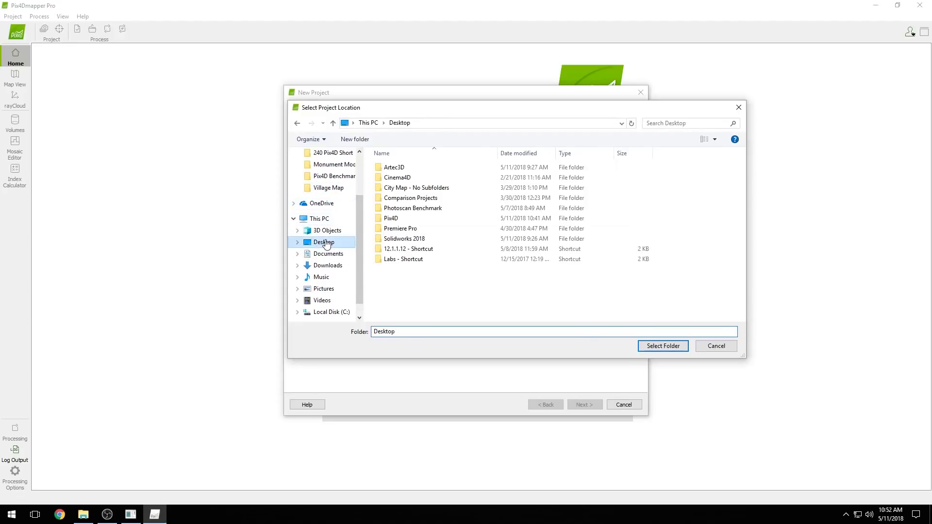
double_click(401, 218)
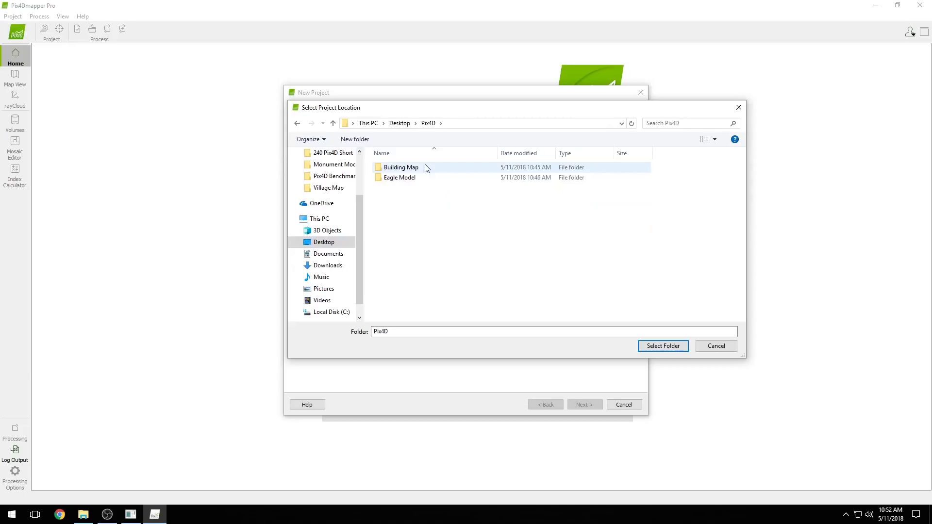
click(414, 178)
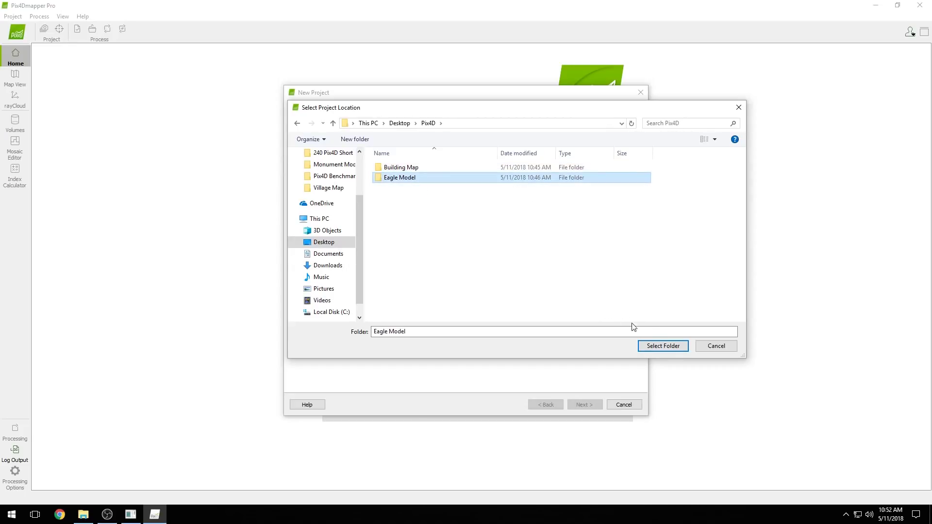
click(660, 347)
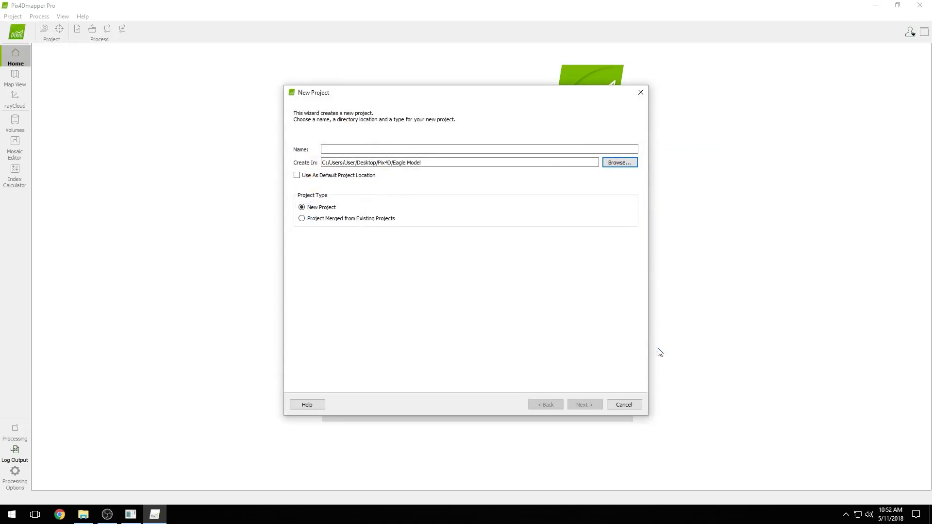
click(349, 148)
text(Eagle Model)
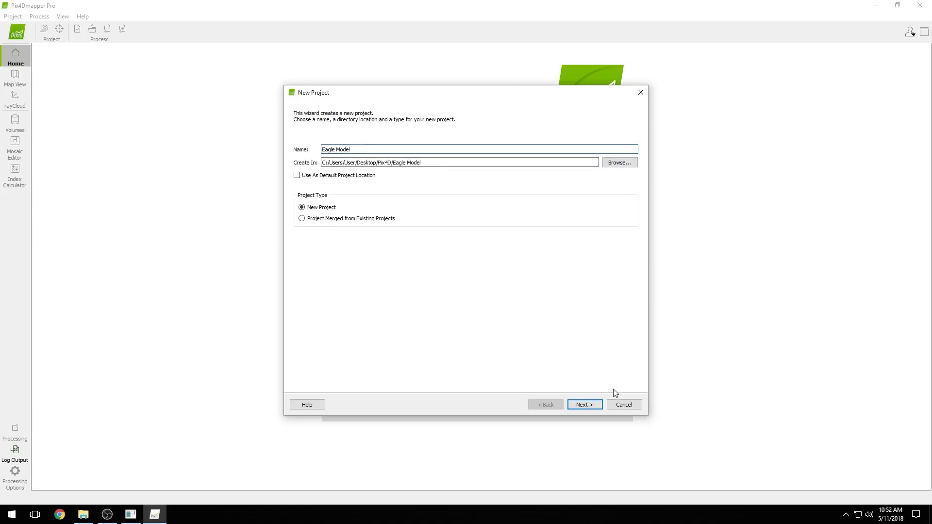
click(596, 406)
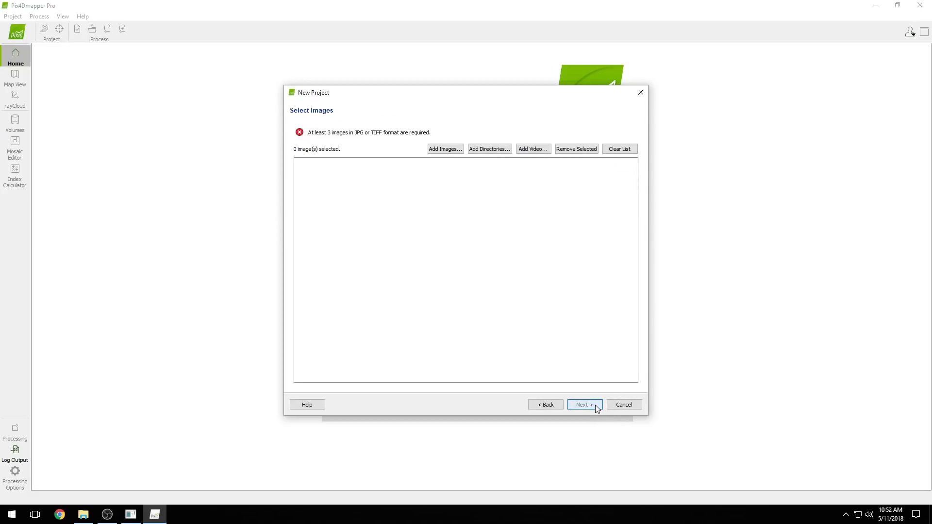
Add all 44 images from the Pix4D\Eagle Model folder to the project.
click(500, 149)
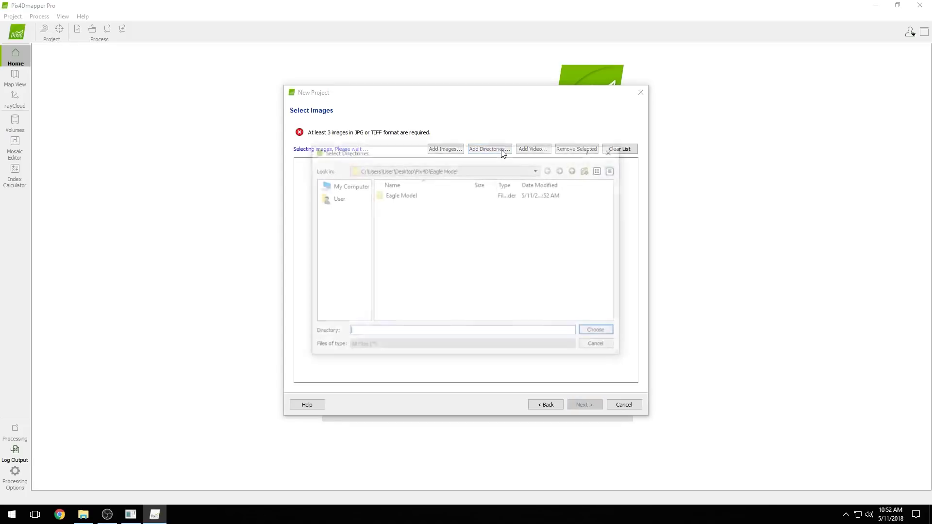
click(393, 196)
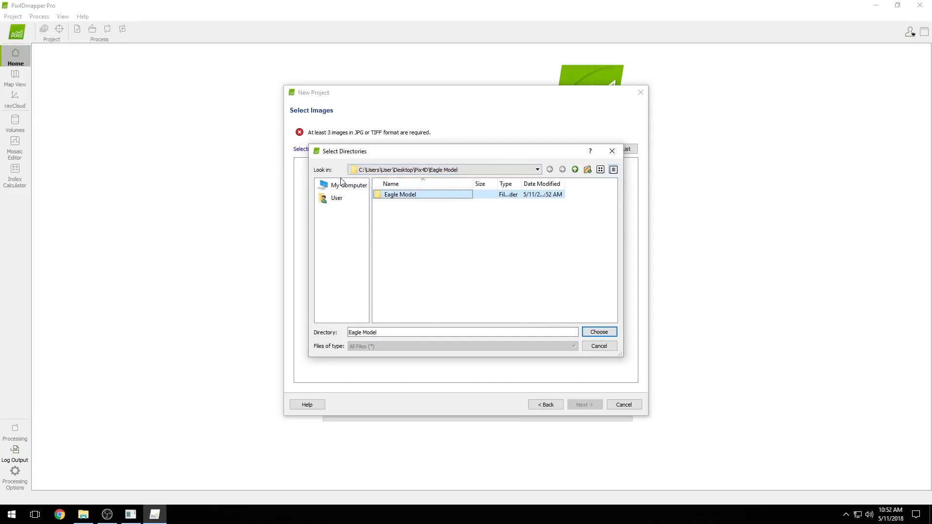
click(575, 169)
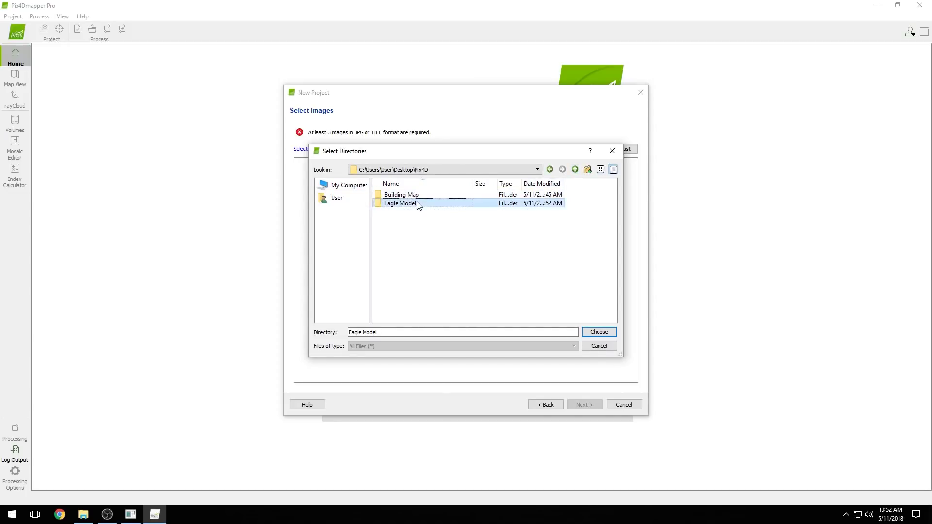
click(604, 333)
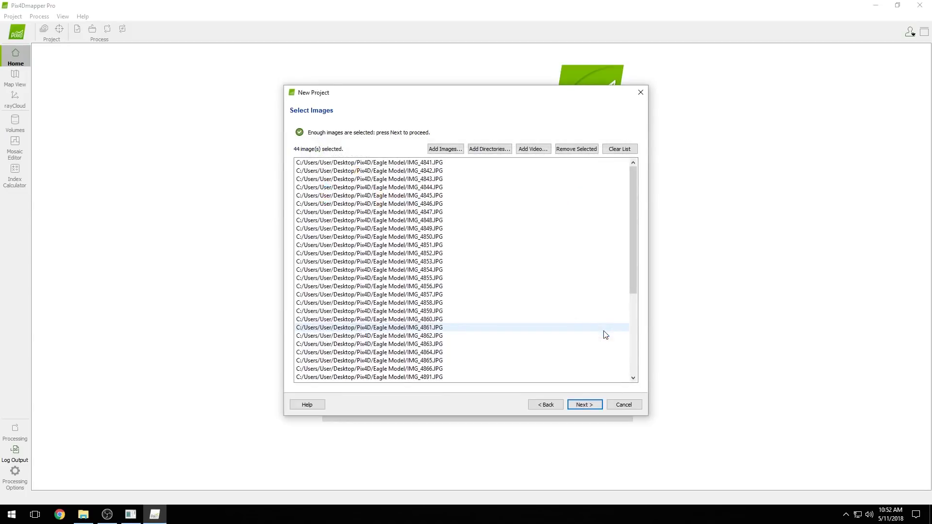
Dismiss both geotag notices, keep the arbitrary coordinate system, and pick the 3D Models template.
click(583, 406)
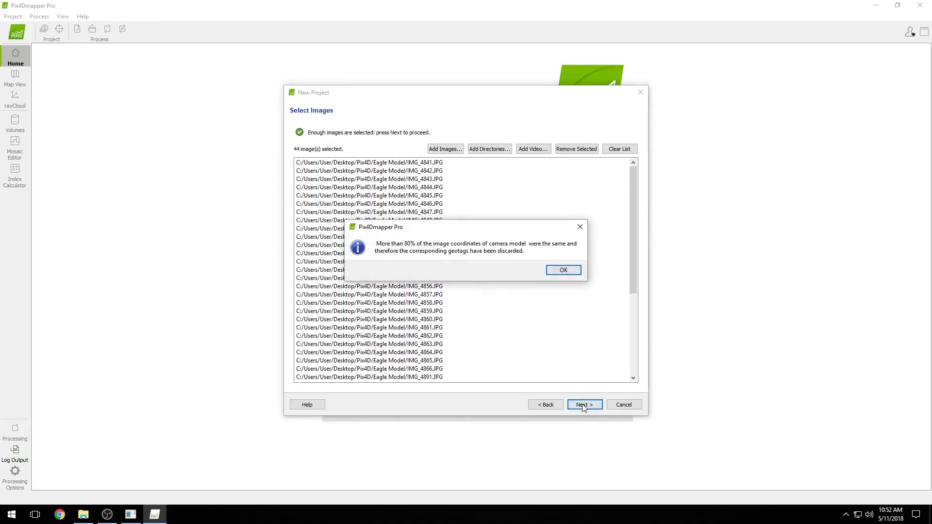
click(562, 271)
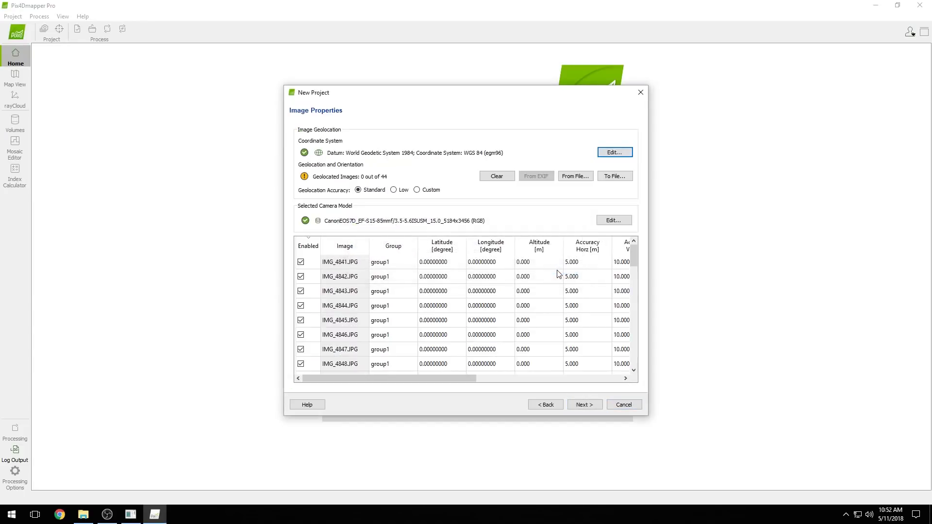
click(583, 405)
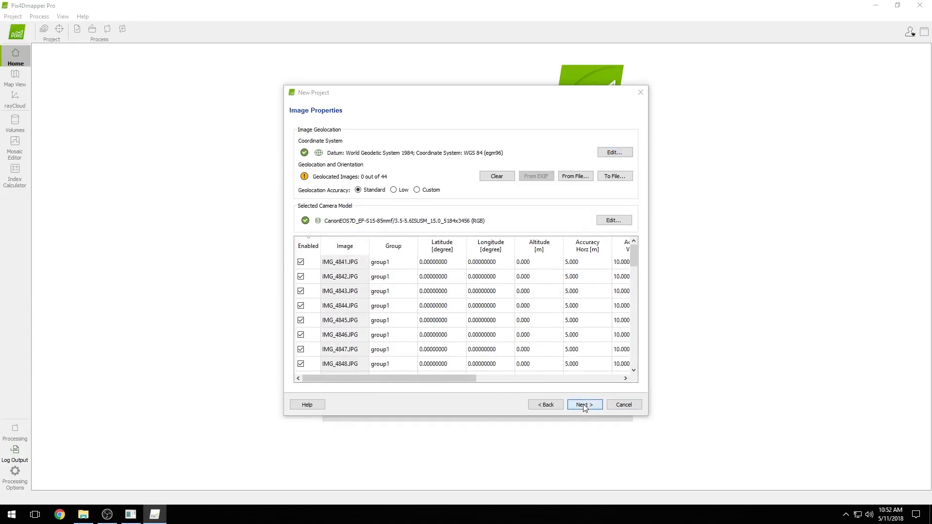
click(562, 275)
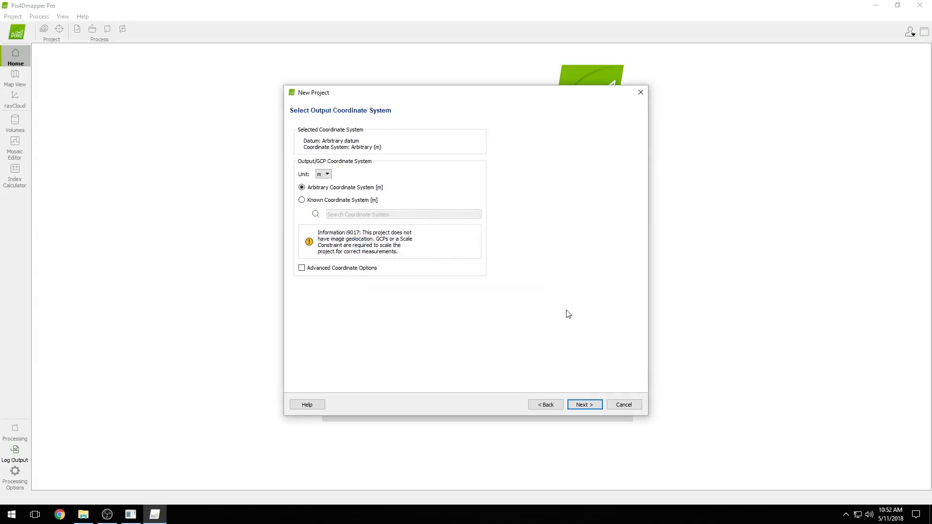
click(583, 405)
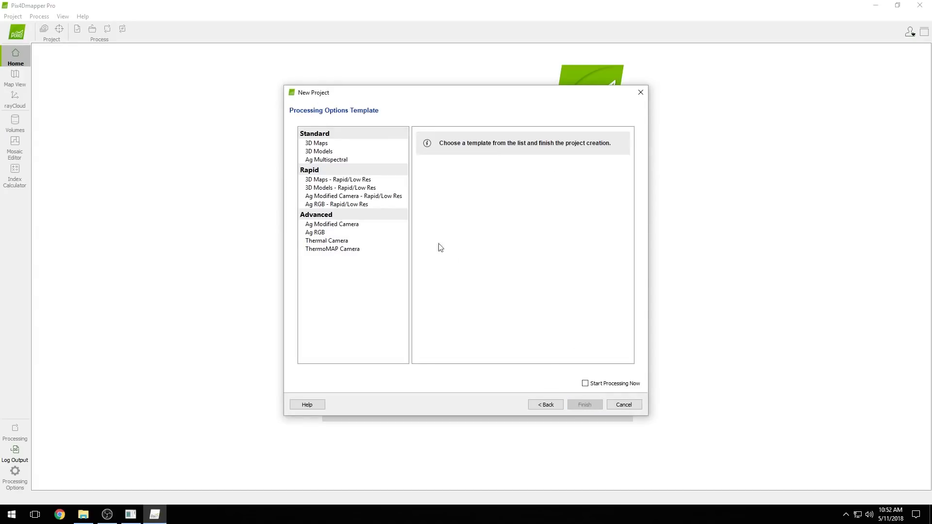
click(331, 151)
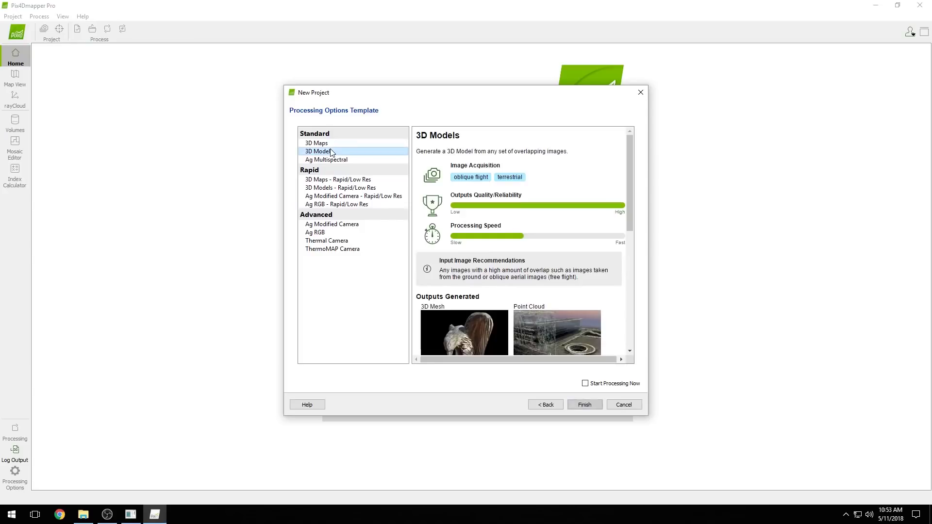
Finish the Eagle Model project with immediate processing, then close the quality report.
click(585, 383)
click(585, 404)
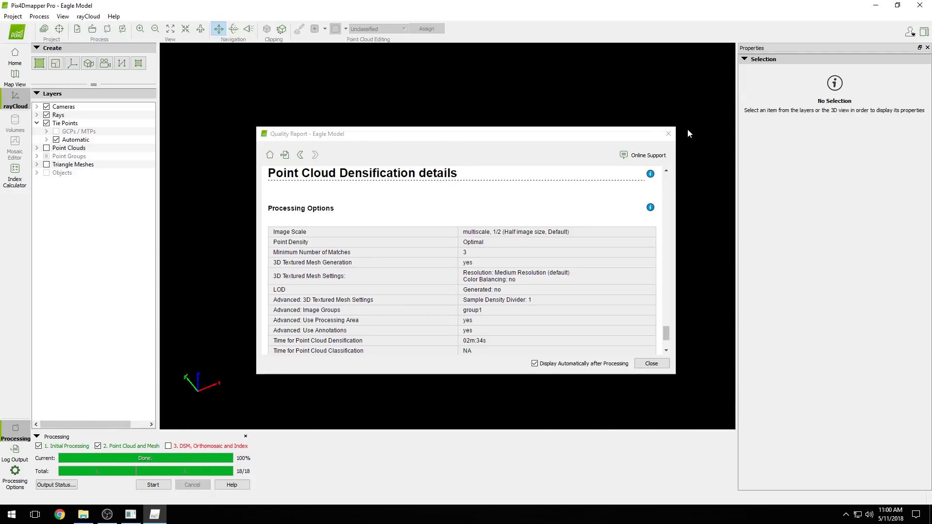
click(668, 134)
Close Pix4Dmapper, advance the Benchmark Tool to Step 4, and relaunch Pix4Dmapper into a new project.
click(919, 6)
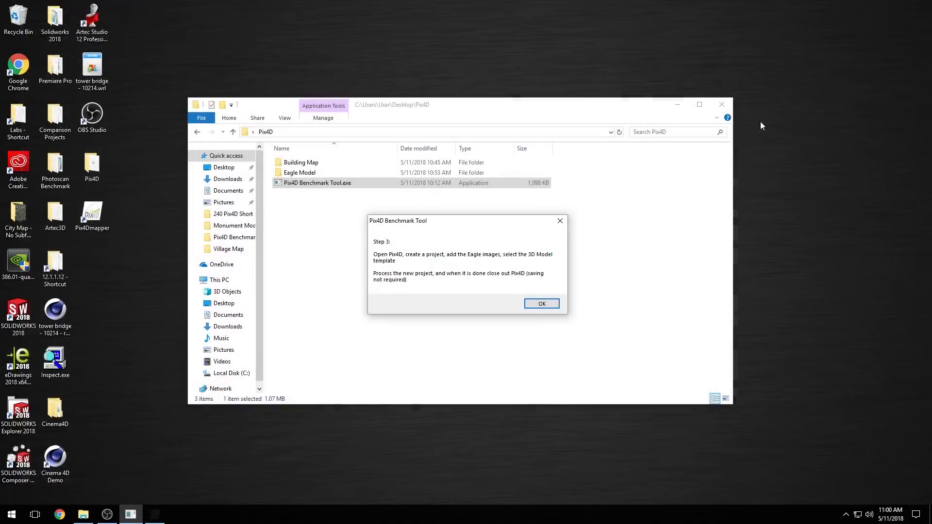
click(547, 302)
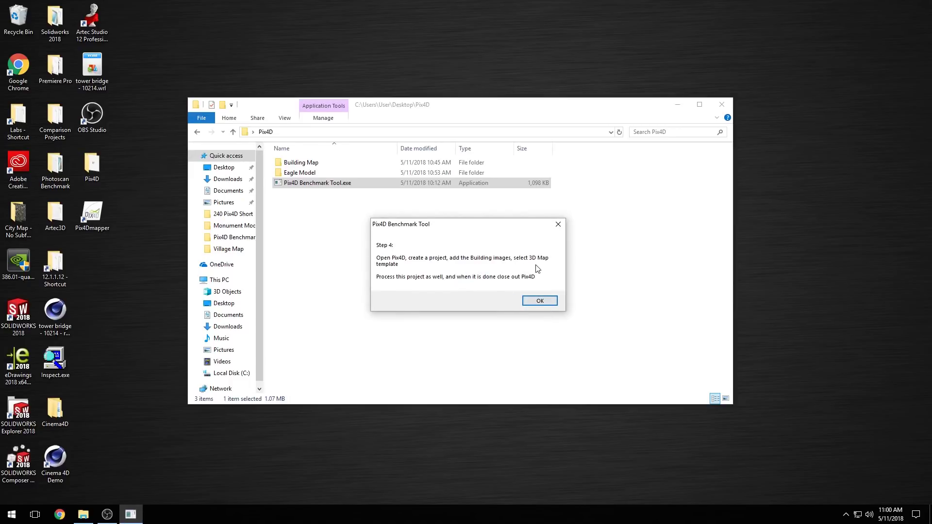
double_click(96, 216)
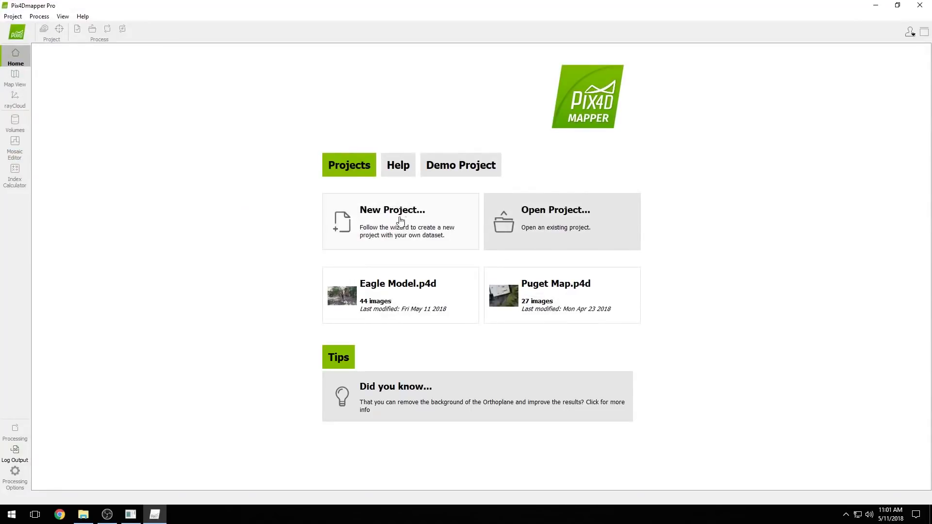
click(400, 222)
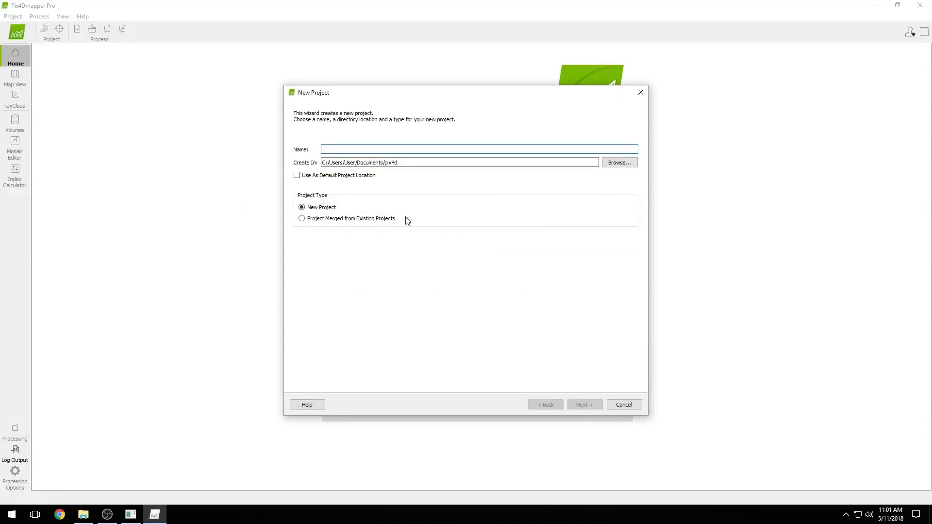
Name the new Building project and set its location to Desktop\Pix4D\Building Map.
text(BB)
text(ilding Map)
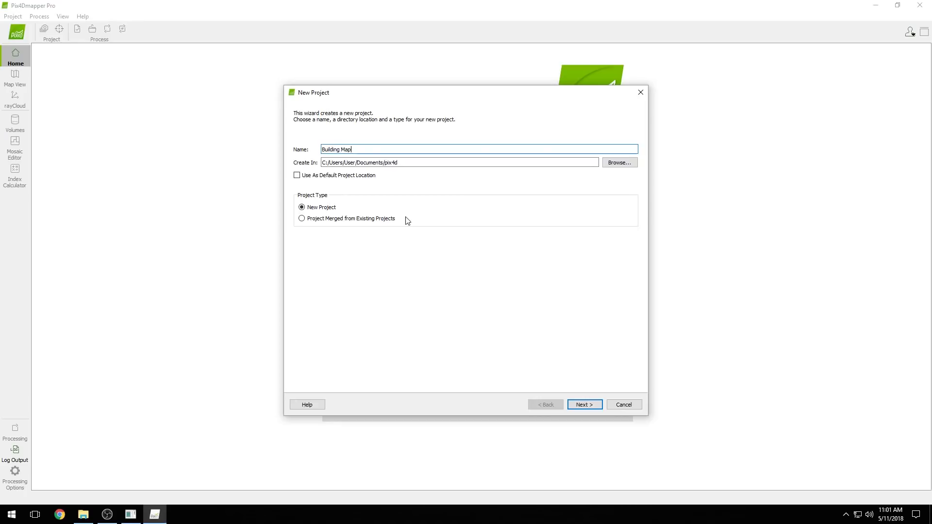
click(620, 164)
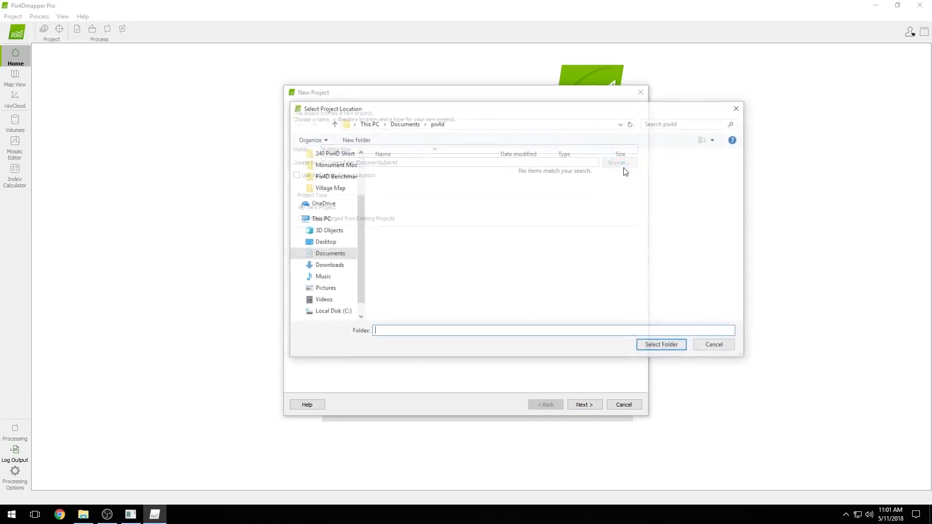
click(324, 245)
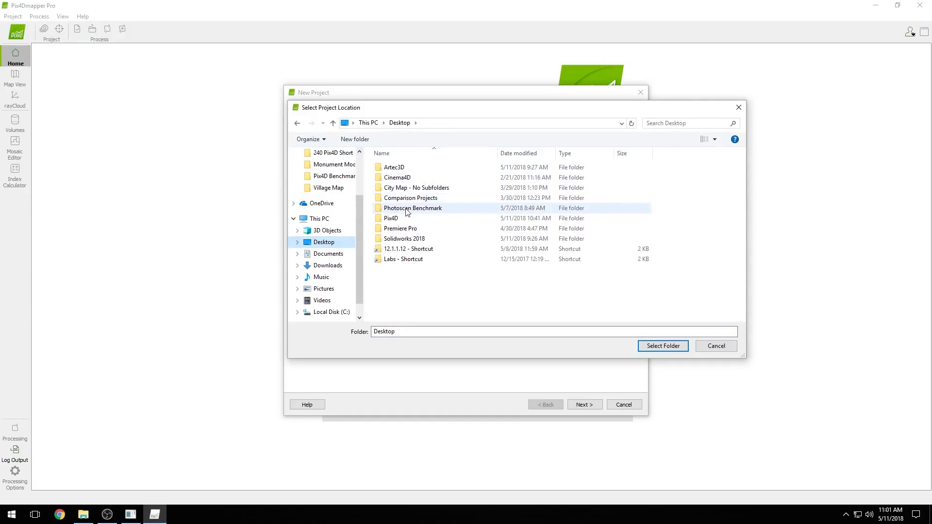
double_click(406, 219)
click(407, 167)
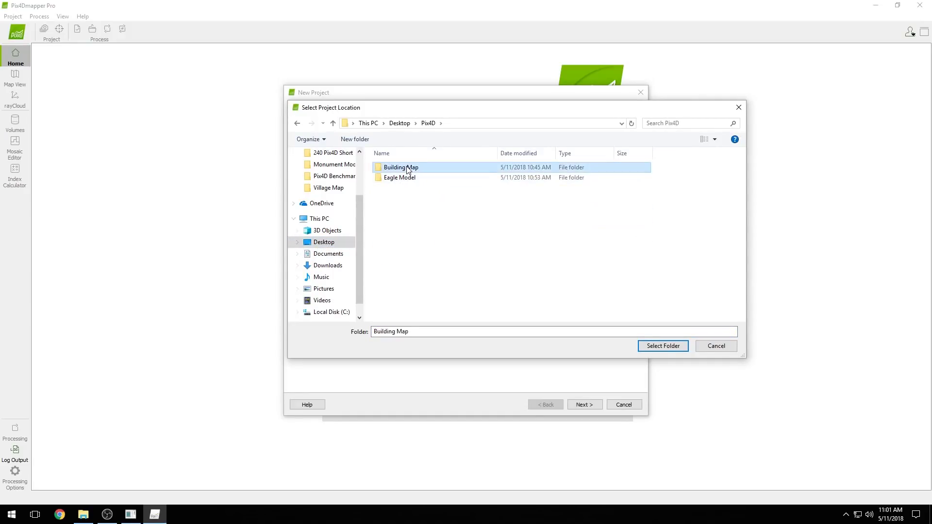
click(673, 346)
click(584, 405)
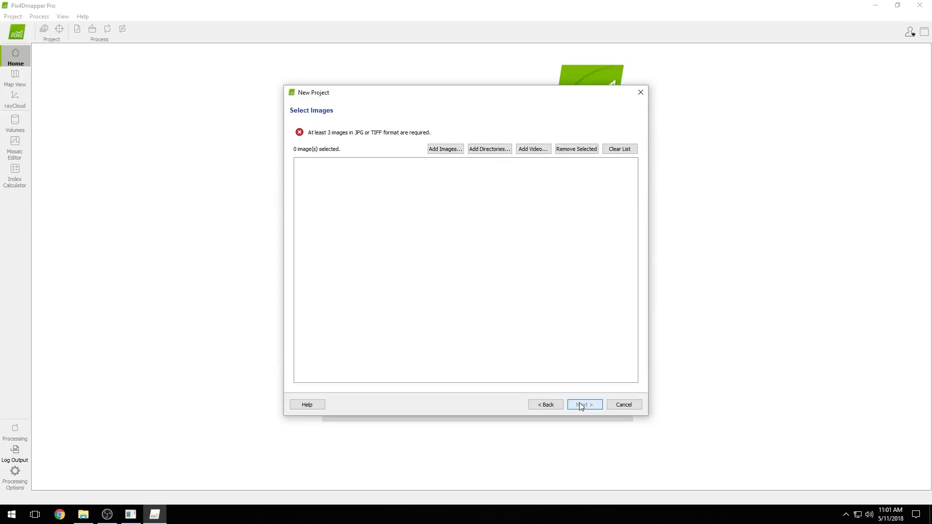
Add the 36 Building Map images and accept their image properties.
click(491, 148)
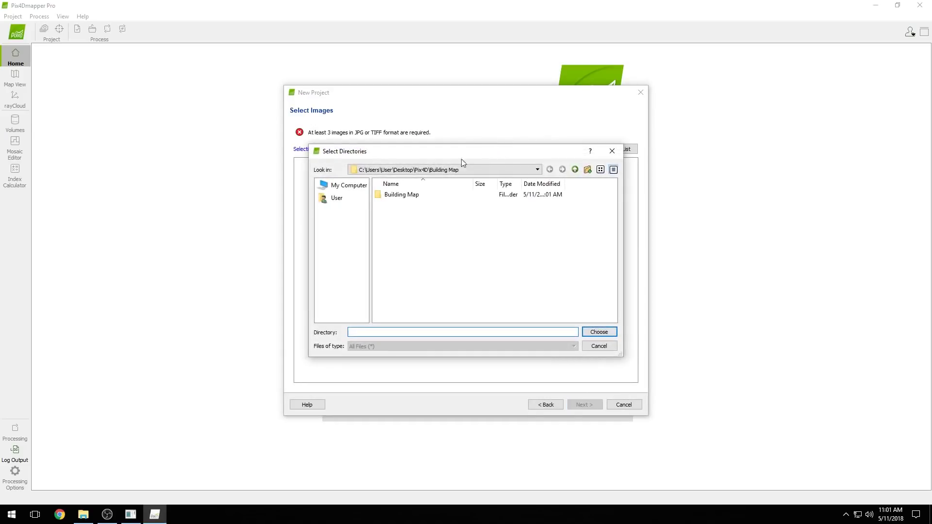
click(574, 169)
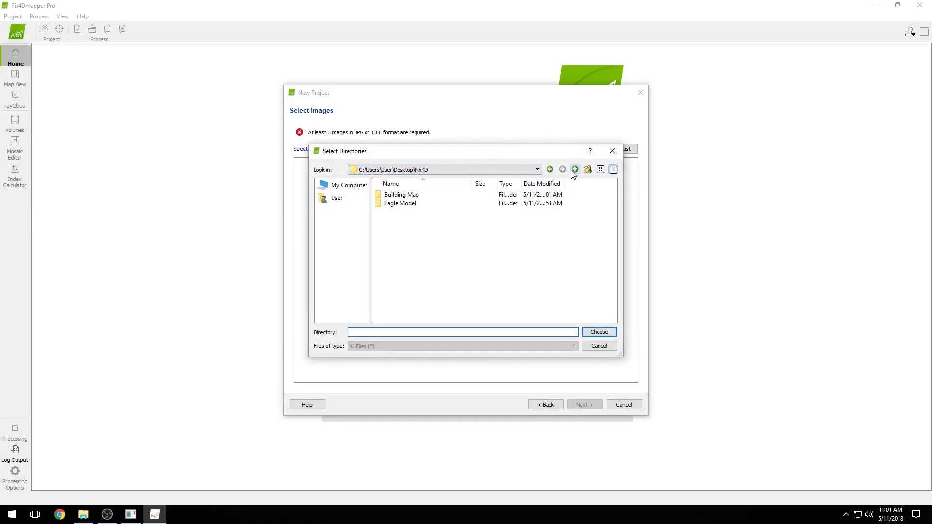
click(456, 196)
click(602, 333)
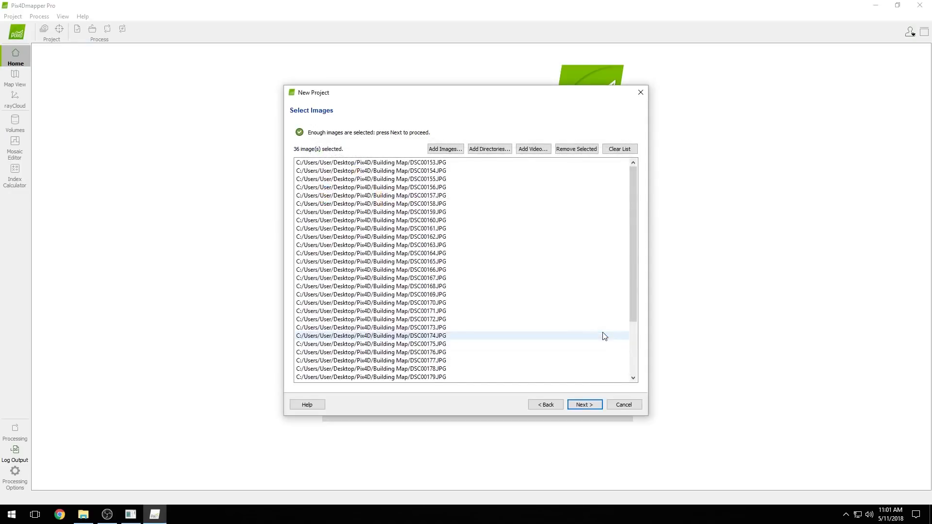
click(581, 405)
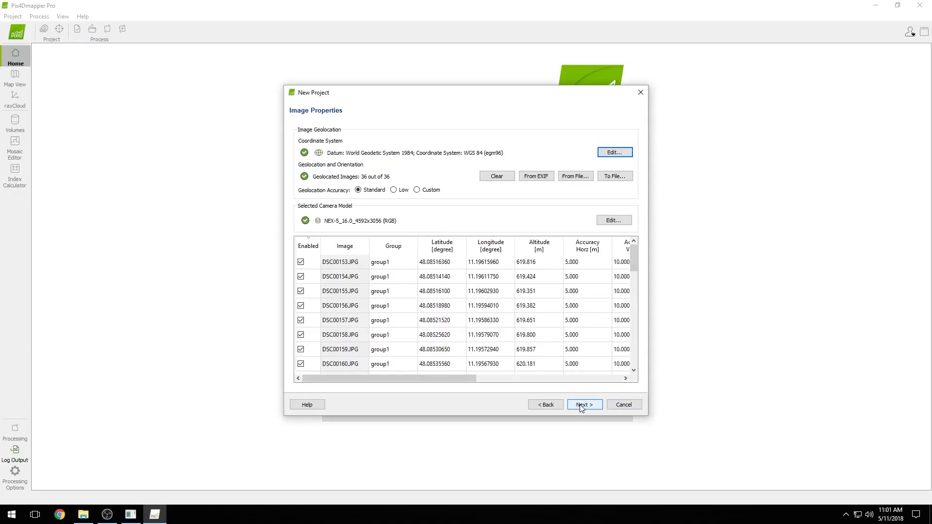
click(581, 405)
Process Building Map with the 3D Maps template, then close the quality report and Pix4Dmapper.
click(581, 404)
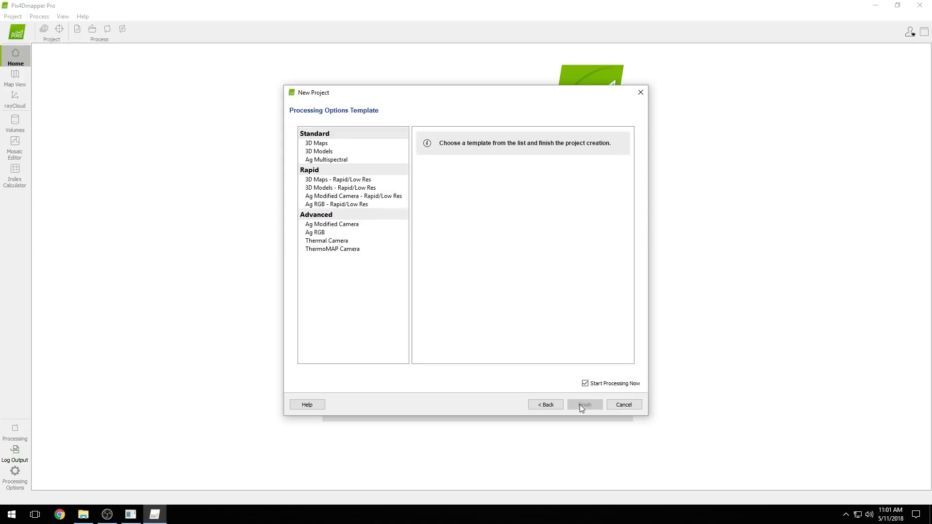
click(348, 144)
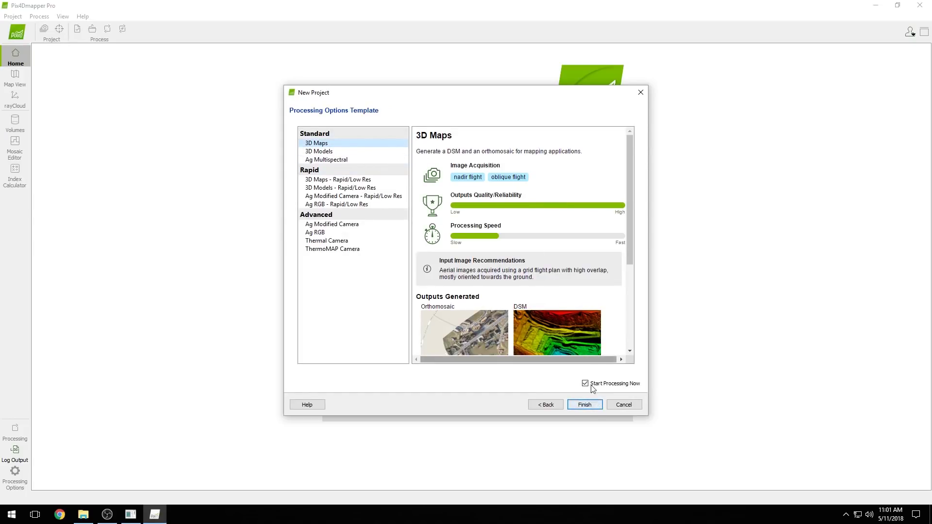
click(584, 404)
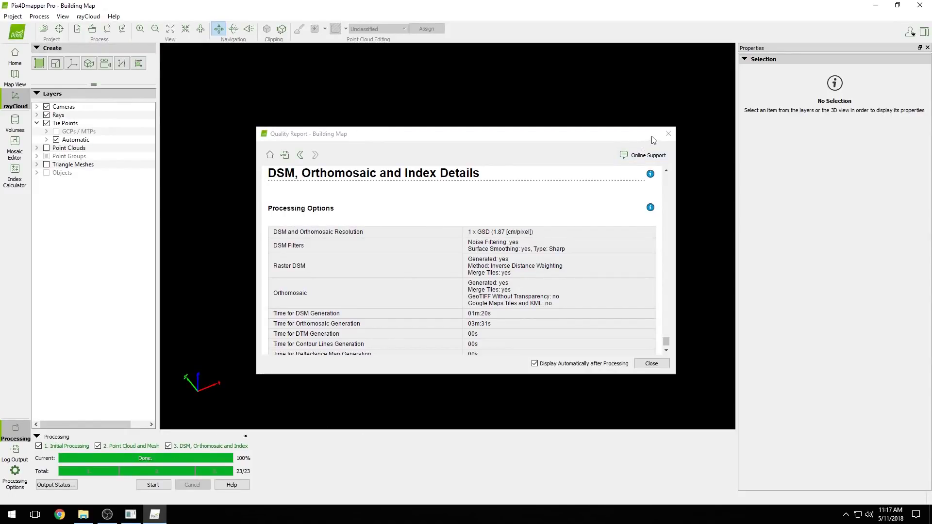
click(668, 133)
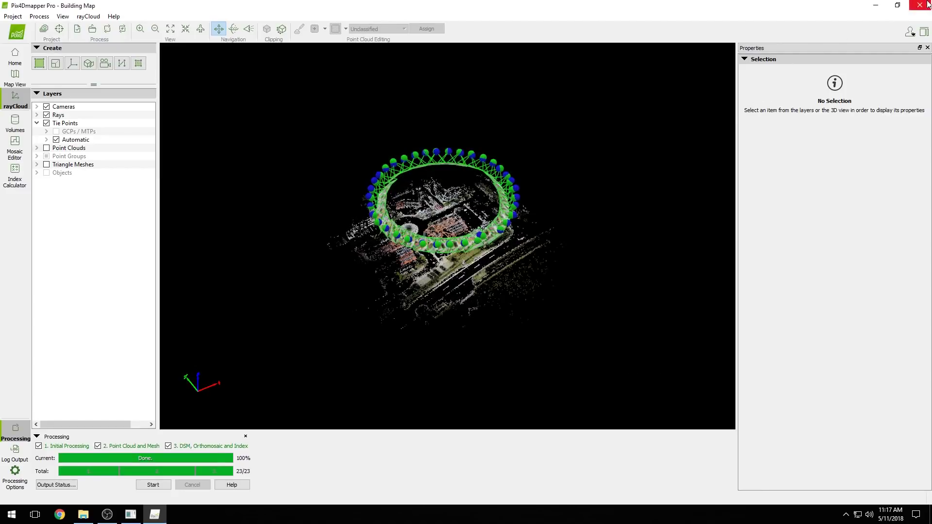
click(927, 5)
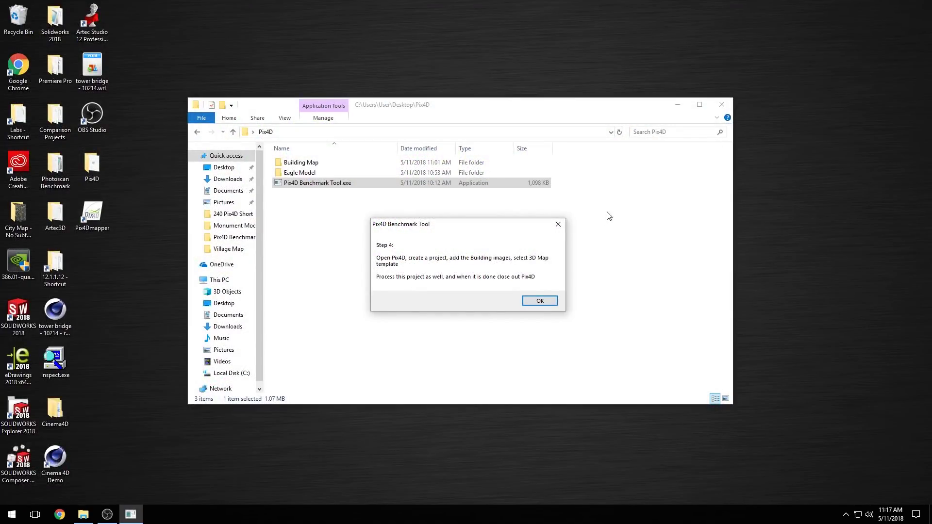
Analyse Eagle Model.log from Pix4D\Eagle Model\Eagle Model and accept its 435-second timing results.
click(532, 302)
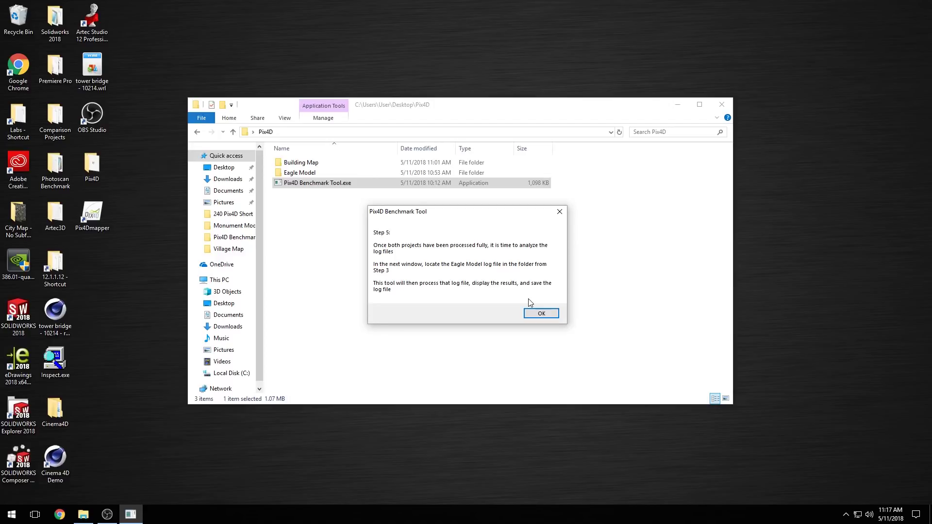
click(550, 316)
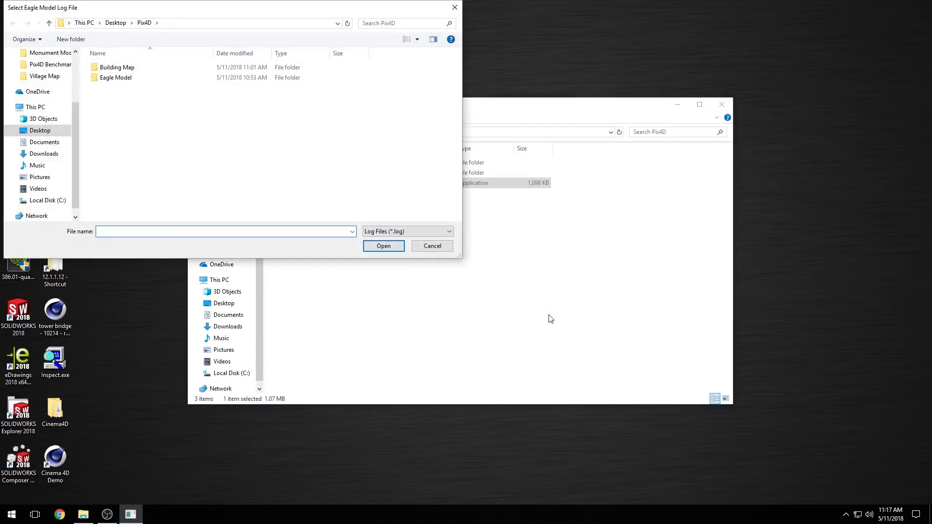
double_click(114, 77)
double_click(113, 68)
click(113, 99)
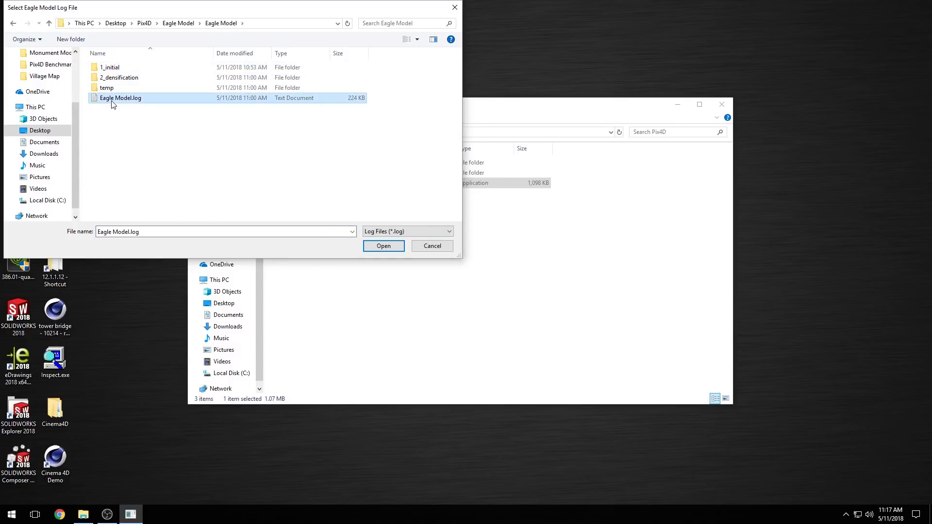
click(386, 247)
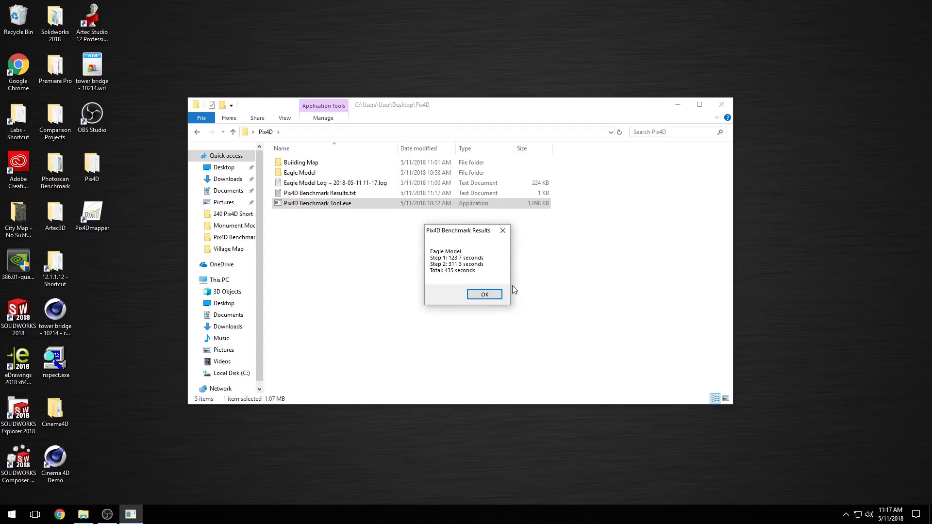
click(487, 295)
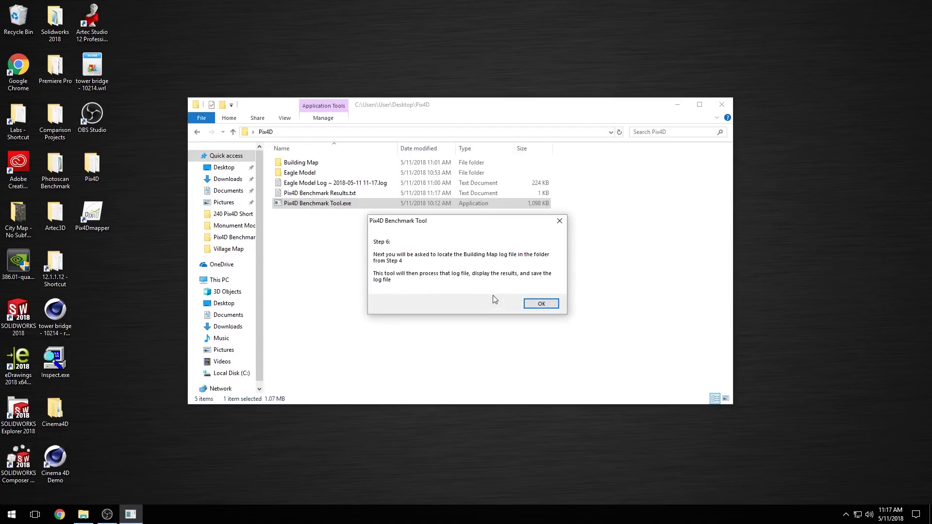
Analyse Building Map.log from Pix4D\Building Map\Building Map and accept its 725-second timing results.
click(551, 304)
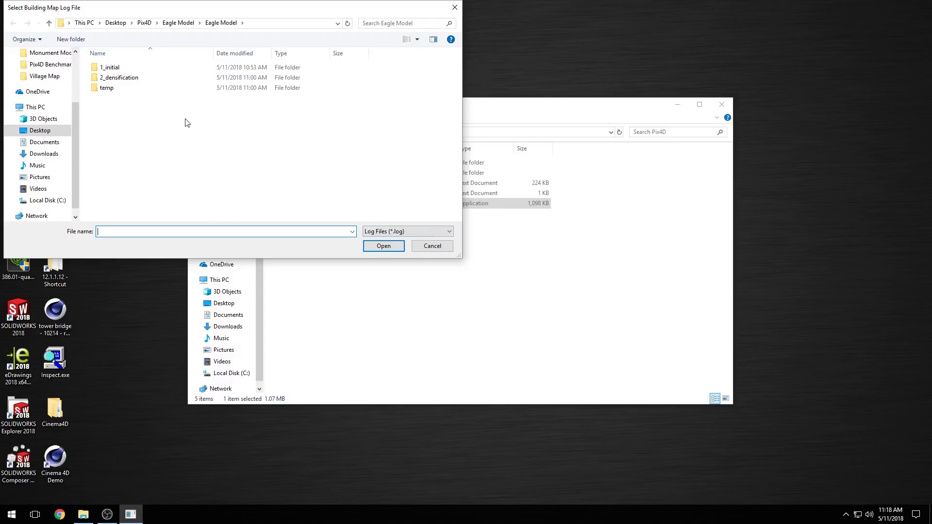
click(48, 25)
click(49, 25)
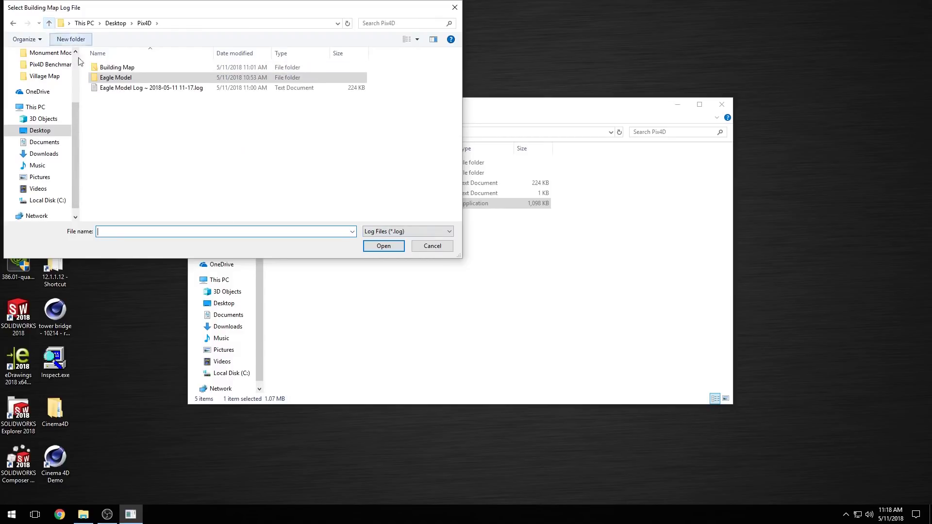
double_click(101, 67)
double_click(103, 69)
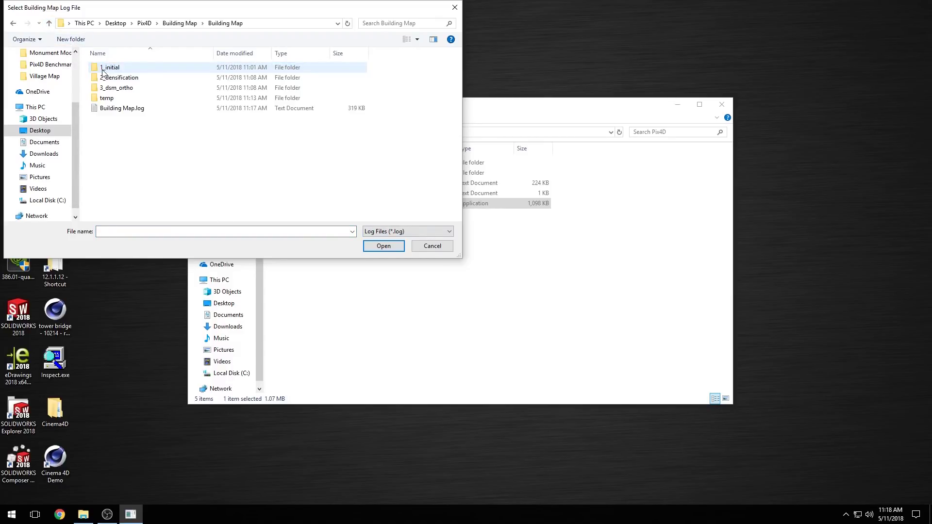
click(112, 108)
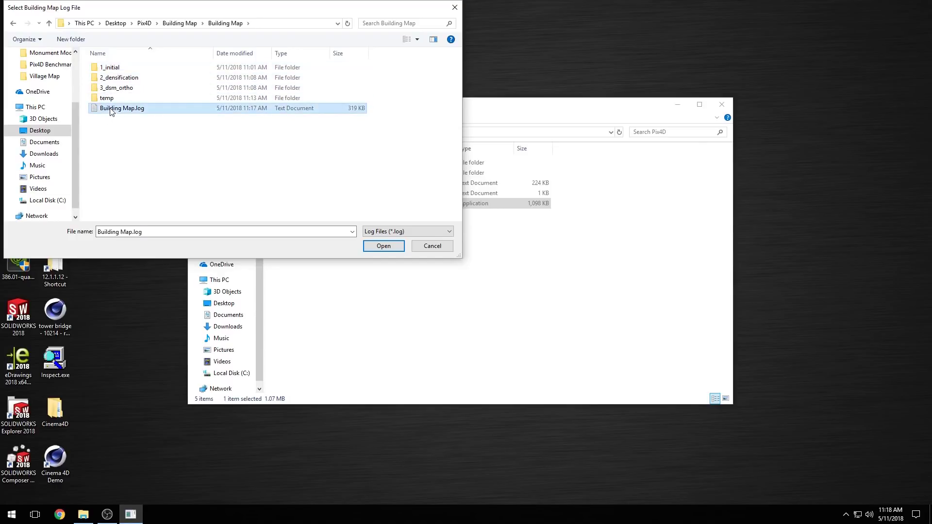
click(395, 246)
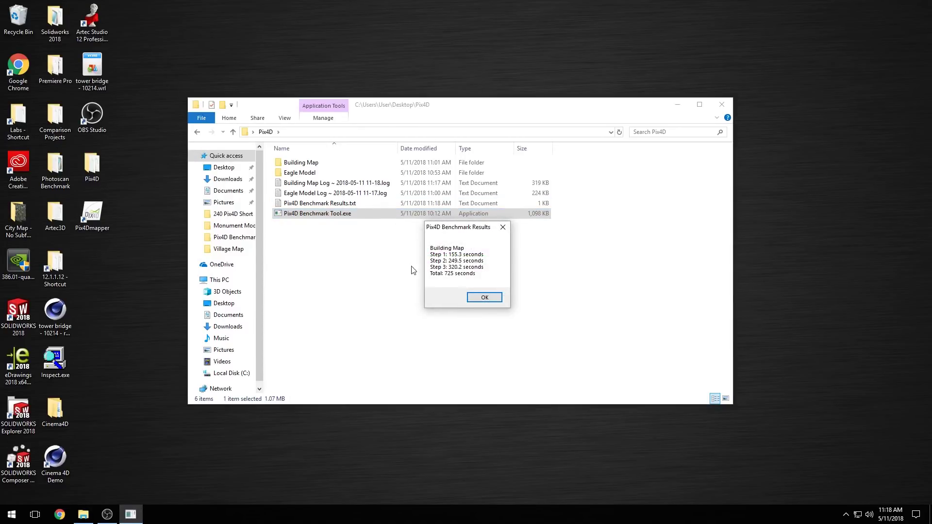
click(485, 297)
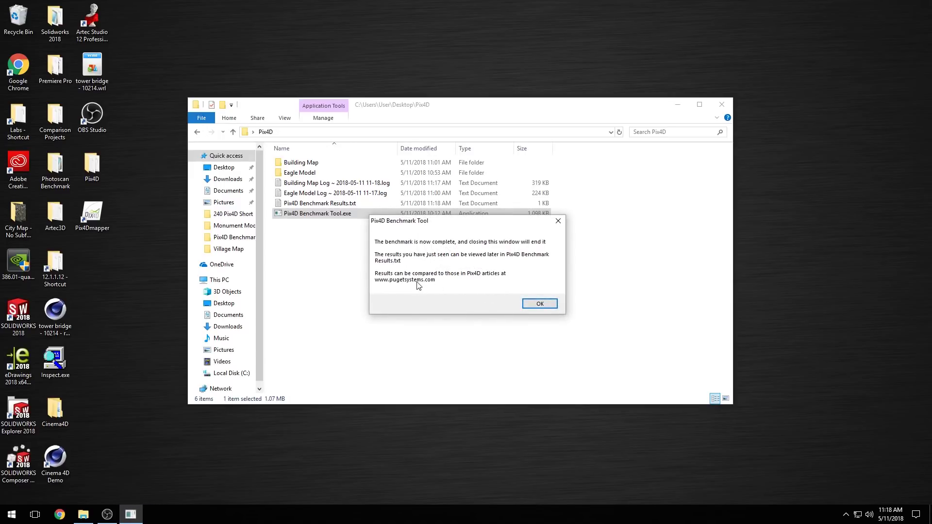
Review both projects' timings in Pix4D Benchmark Results.txt in Notepad, then close it.
click(538, 304)
double_click(313, 203)
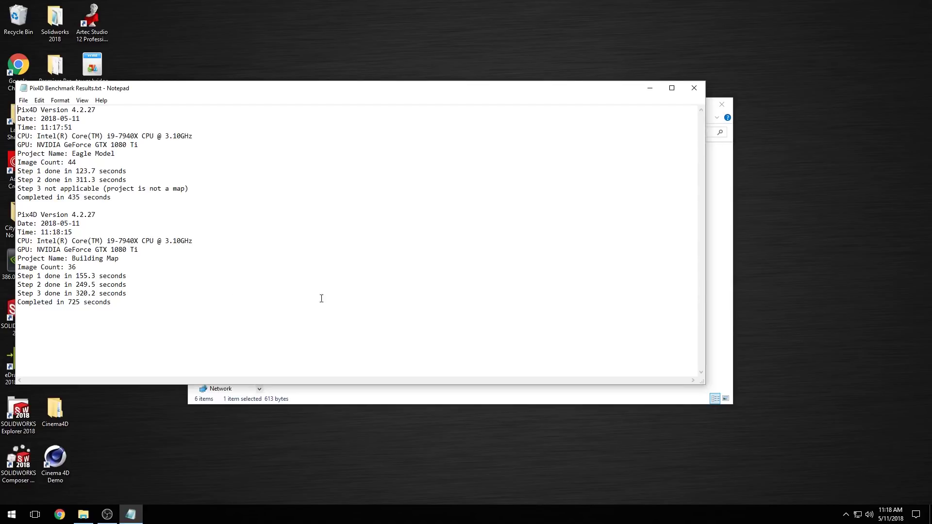
click(694, 87)
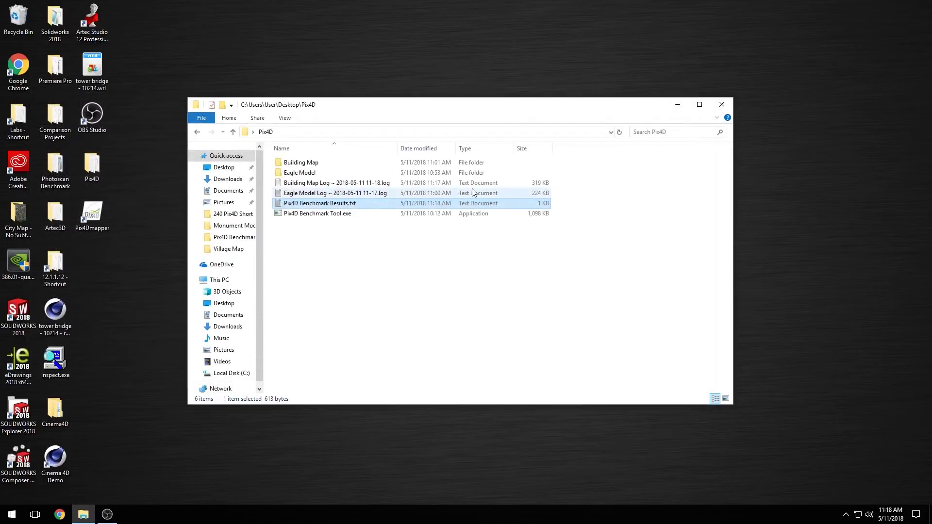
click(347, 186)
click(349, 194)
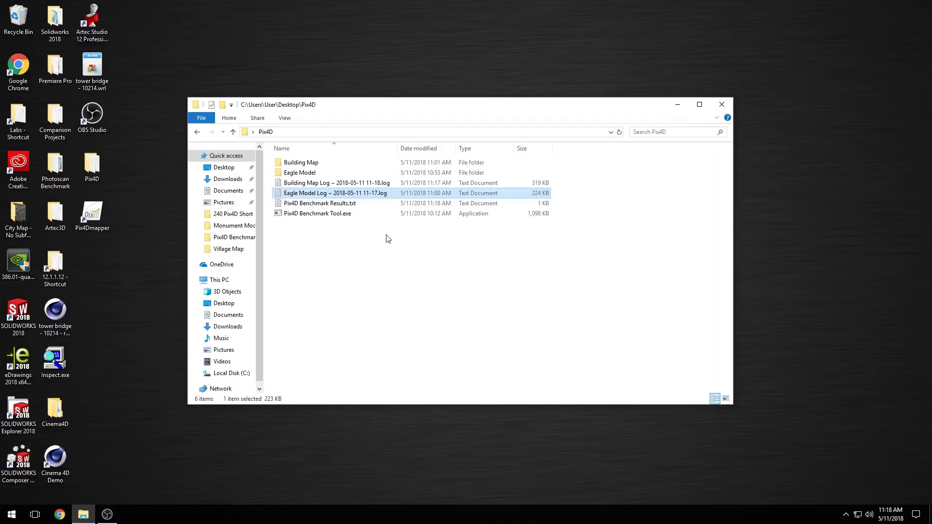
click(406, 266)
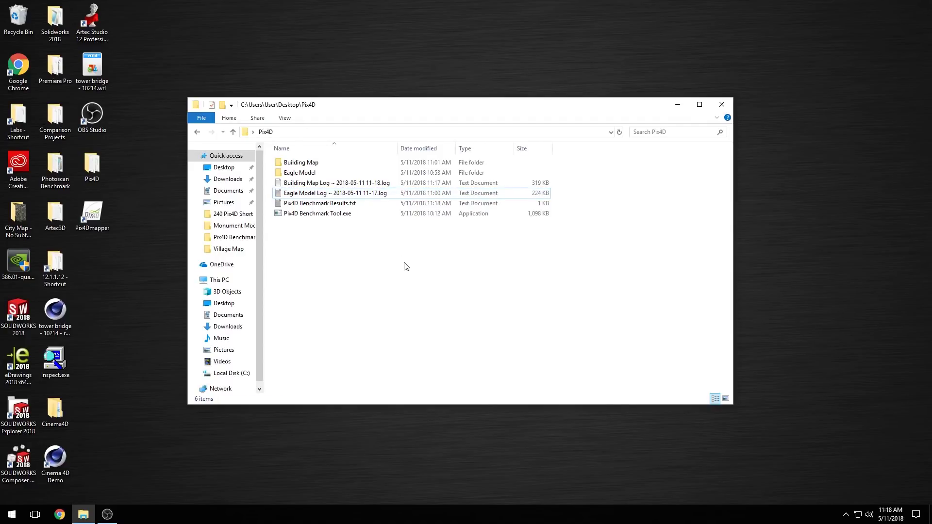